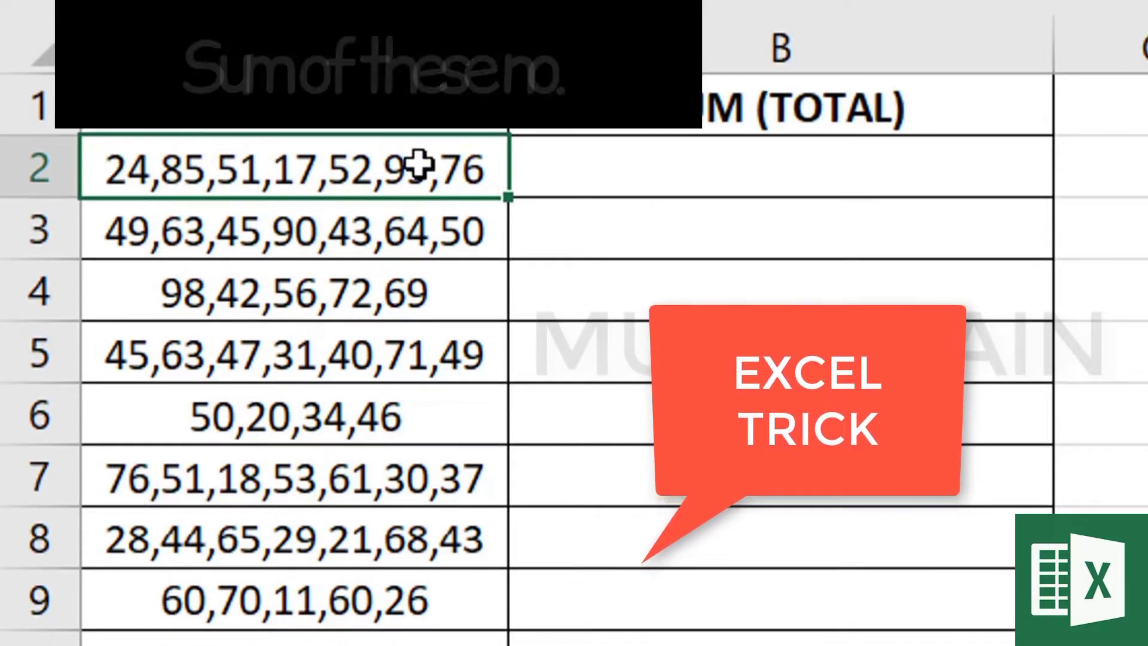
# Try =SUM(A2) in B2, then clear its 0 result
pyautogui.click(694, 168)
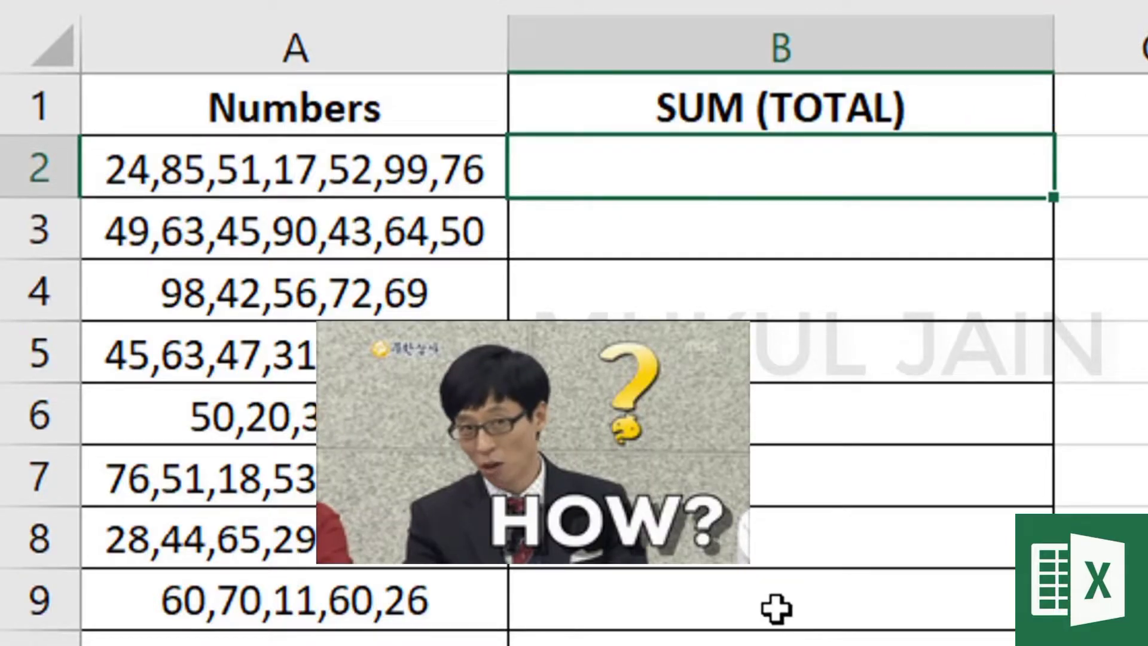
pyautogui.write('=SUM(')
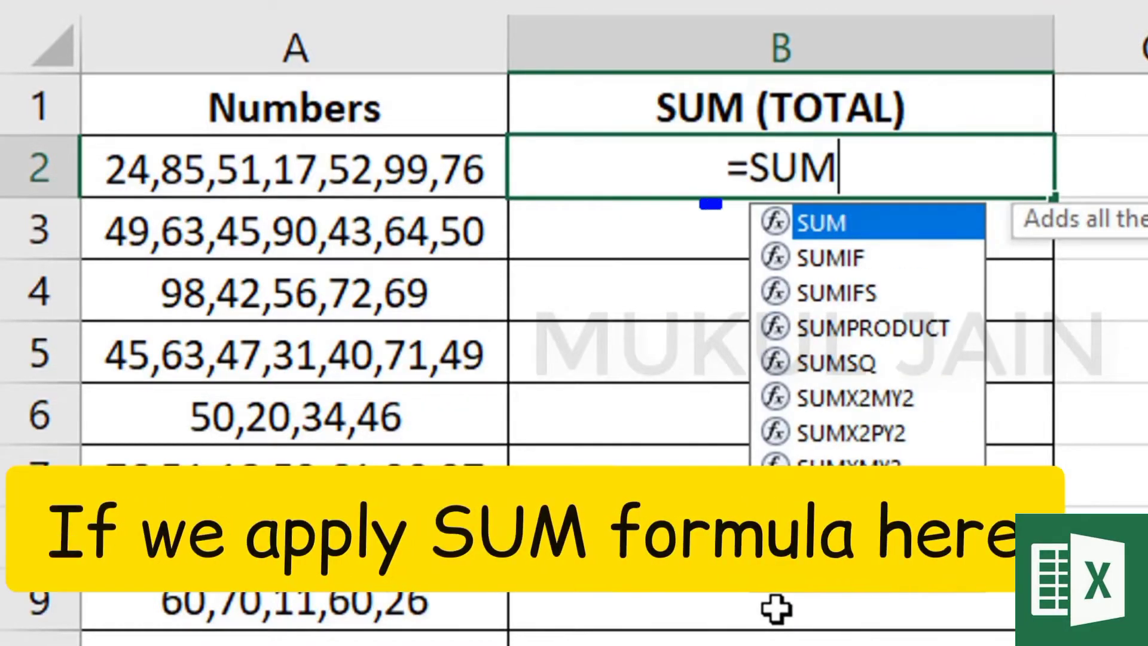
pyautogui.click(392, 173)
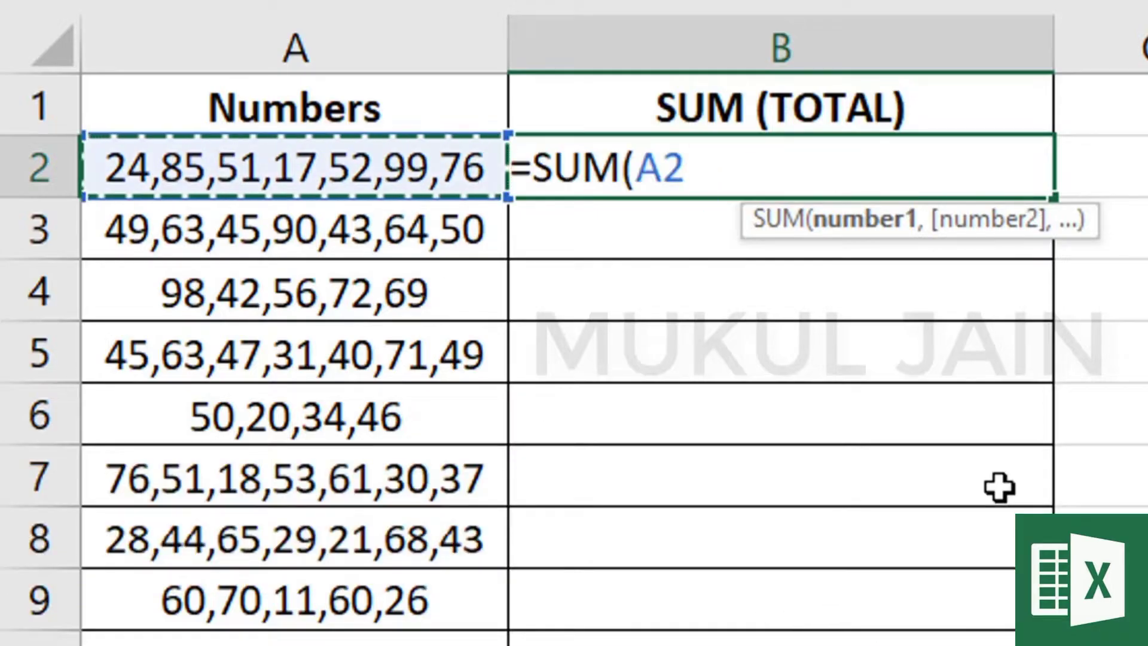
pyautogui.write(')')
pyautogui.press('Return')
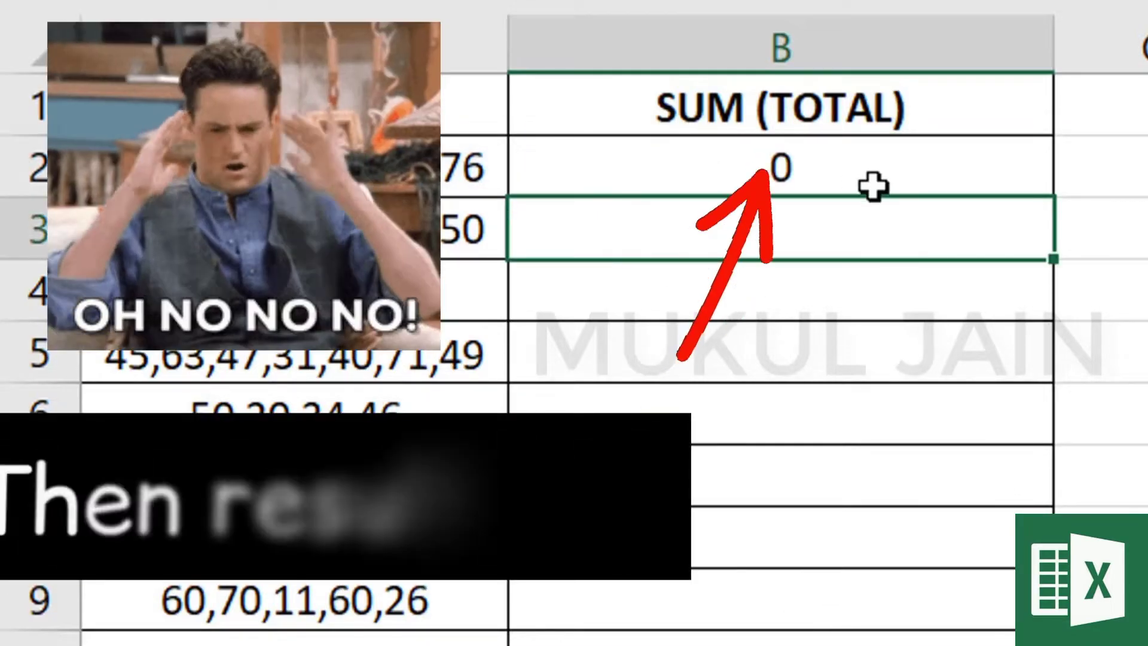
pyautogui.click(882, 167)
pyautogui.press('Delete')
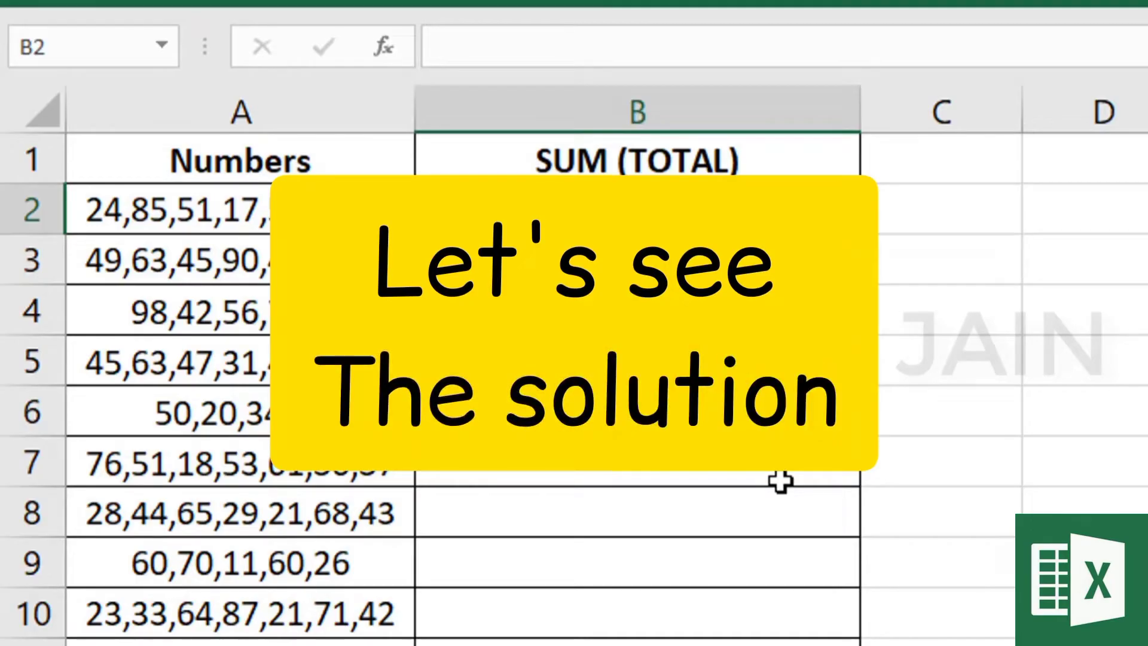
# Enter =SUBSTITUTE(A2,",","+") in B2 so it shows 24+85+51+17+52+99+76
pyautogui.write('=')
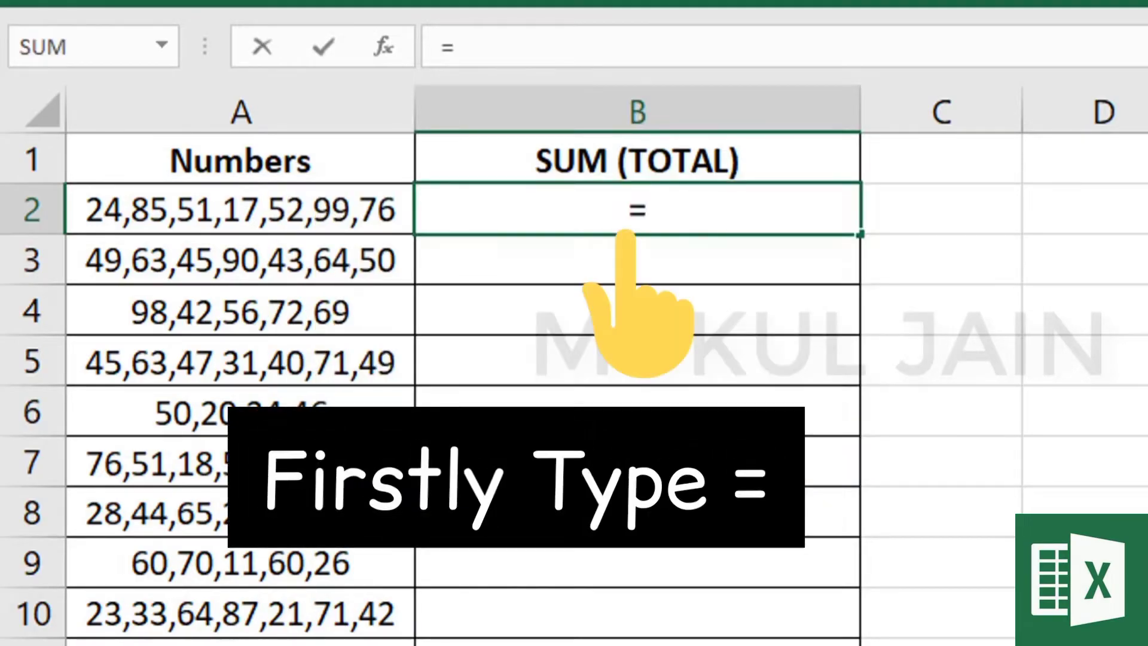
pyautogui.write('SUBSTITUTE(')
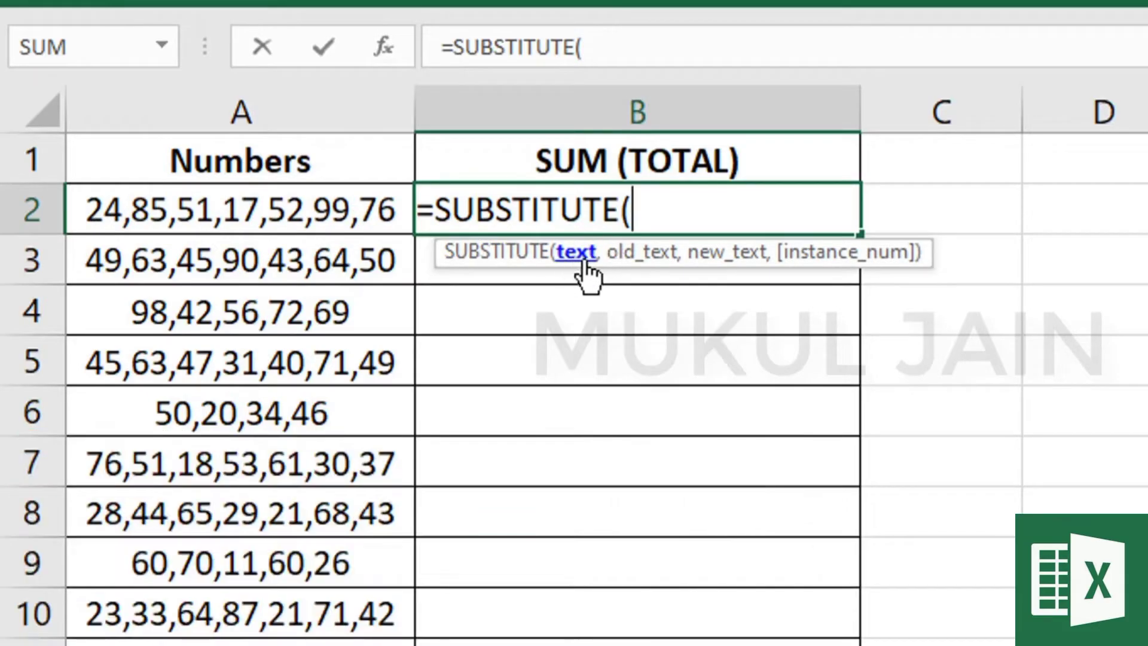
pyautogui.click(378, 208)
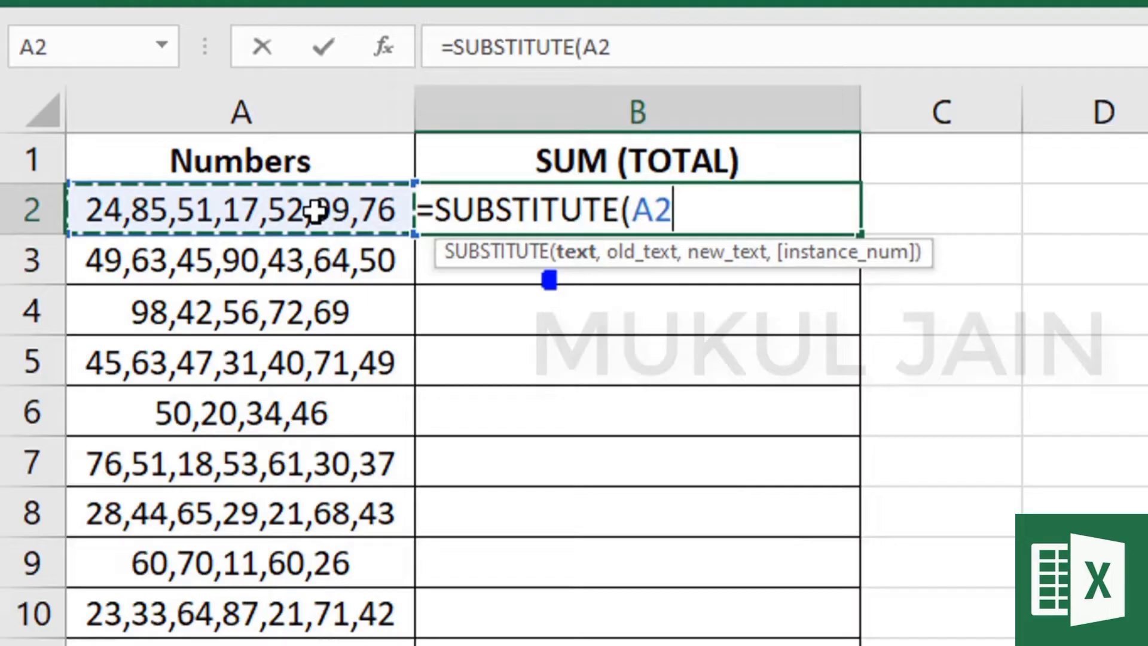
pyautogui.write(',')
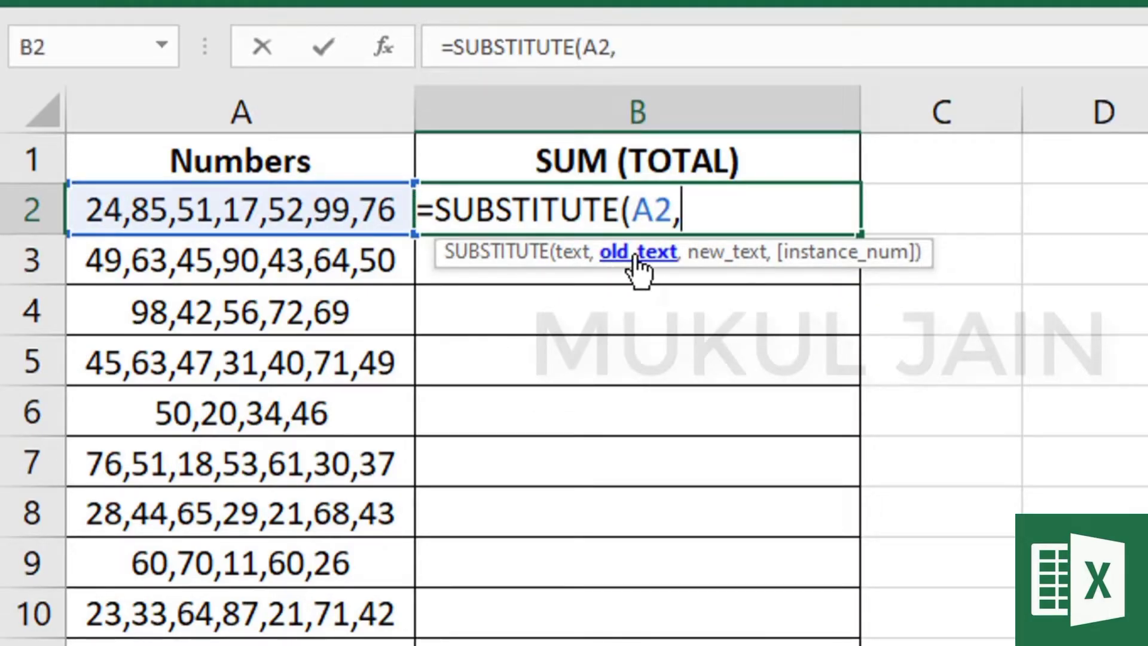
pyautogui.write('","')
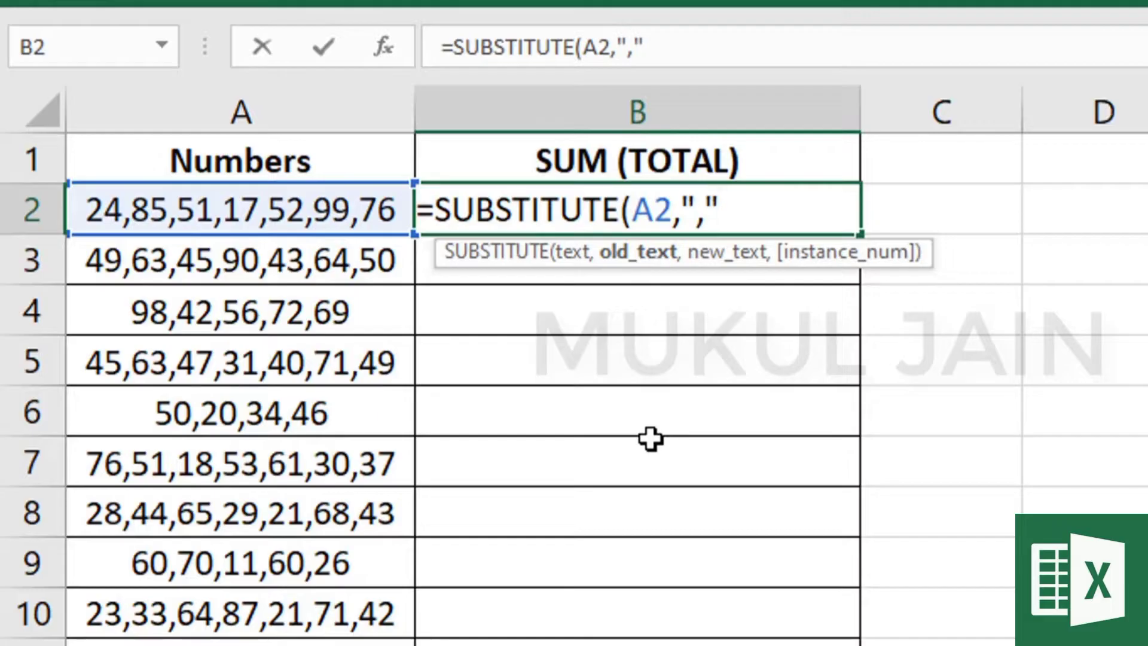
pyautogui.write(',"+"')
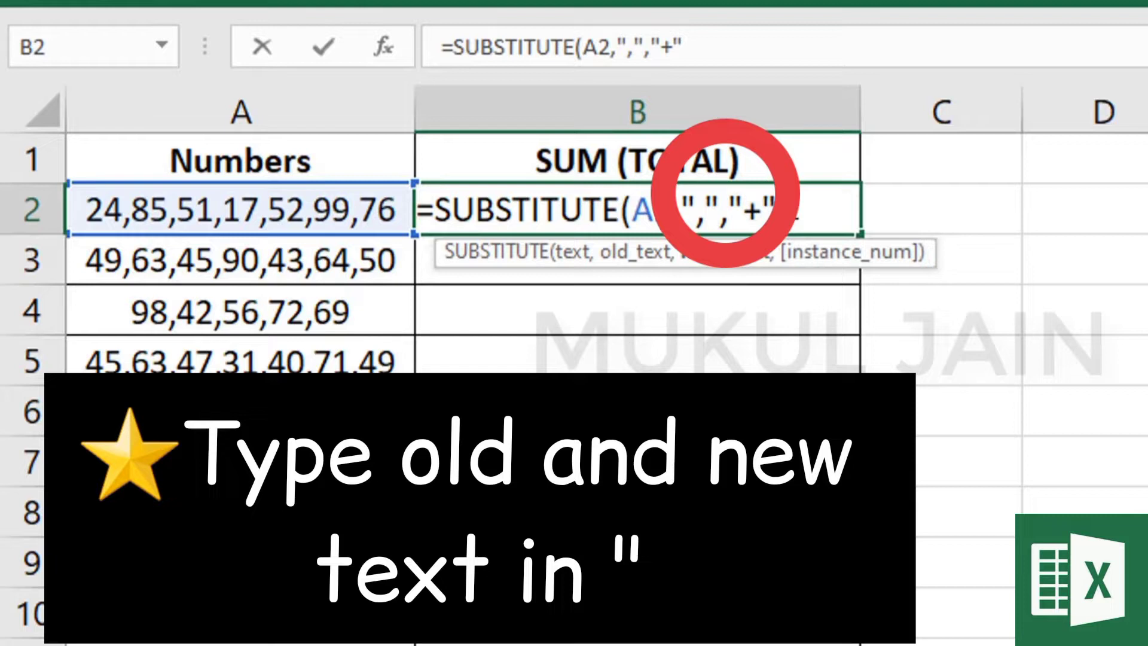
pyautogui.write(')')
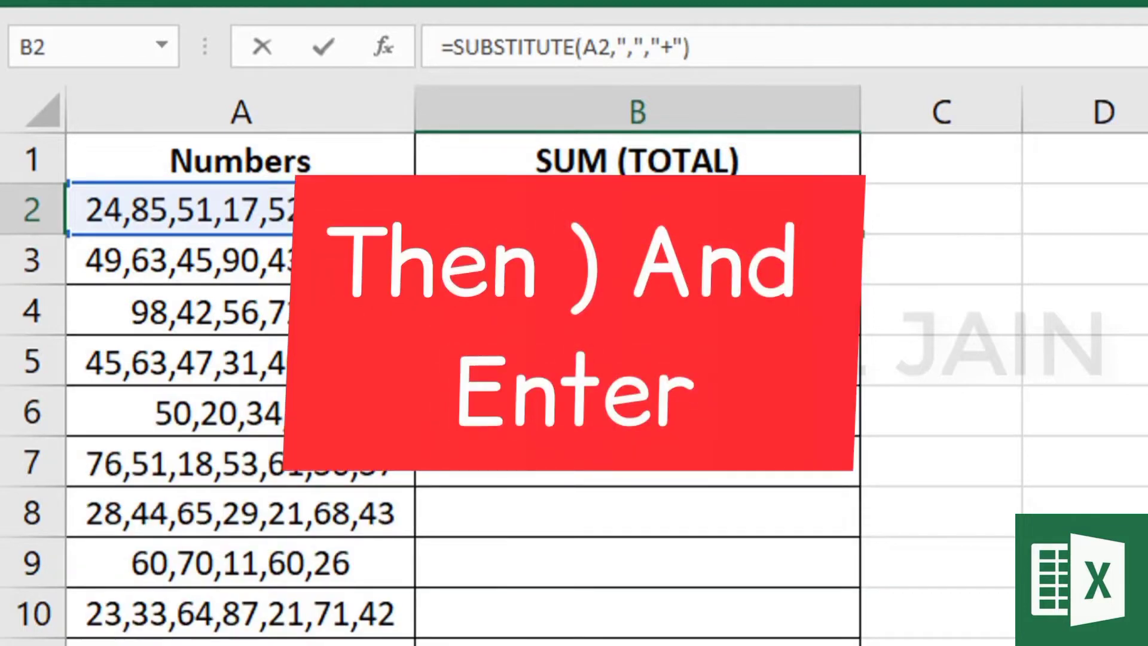
pyautogui.press('Return')
# Fill B2's SUBSTITUTE formula down column B, producing strings like 50+20+34+46
pyautogui.click(499, 222)
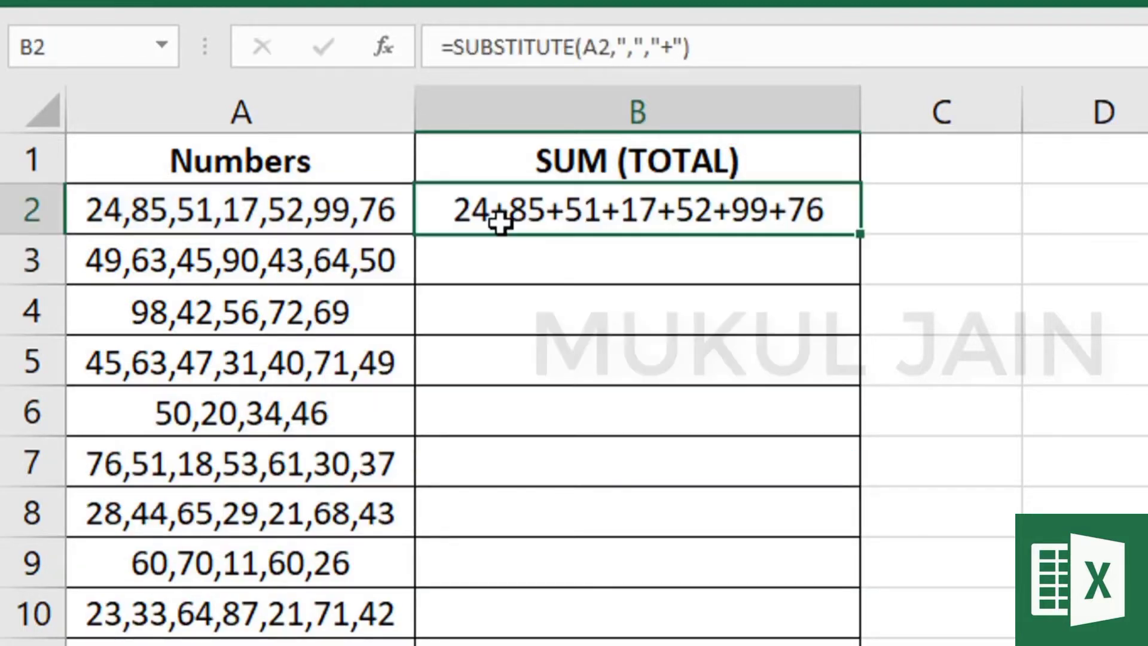
pyautogui.doubleClick(862, 233)
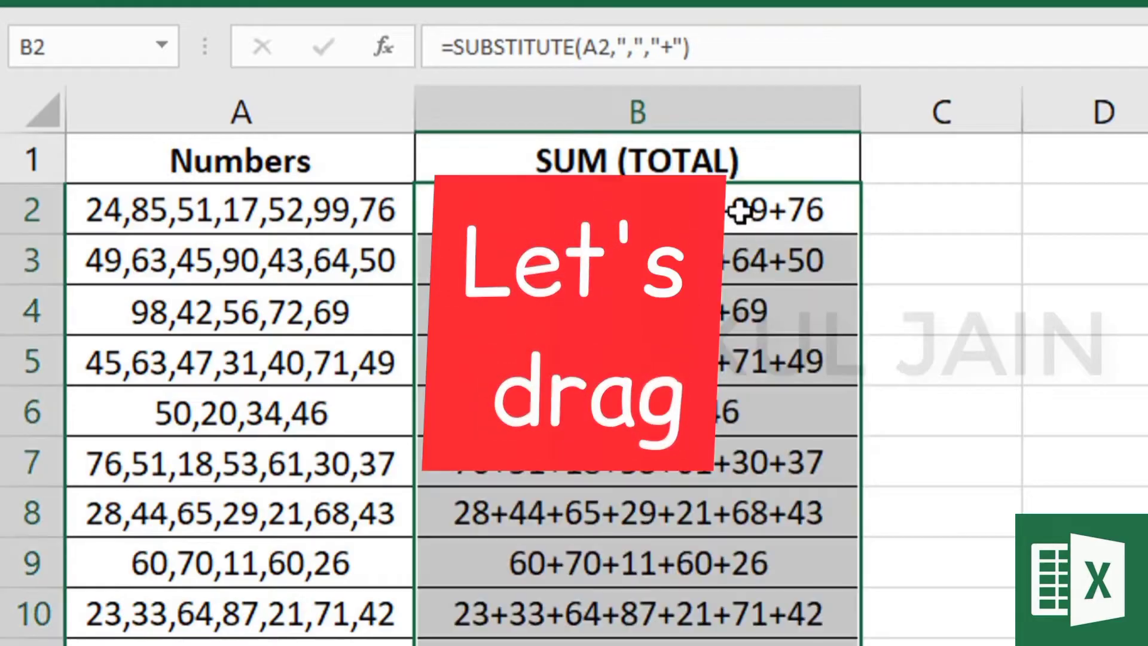
pyautogui.moveTo(740, 205); pyautogui.dragTo(707, 643)
pyautogui.scroll(-4, 574, 388)
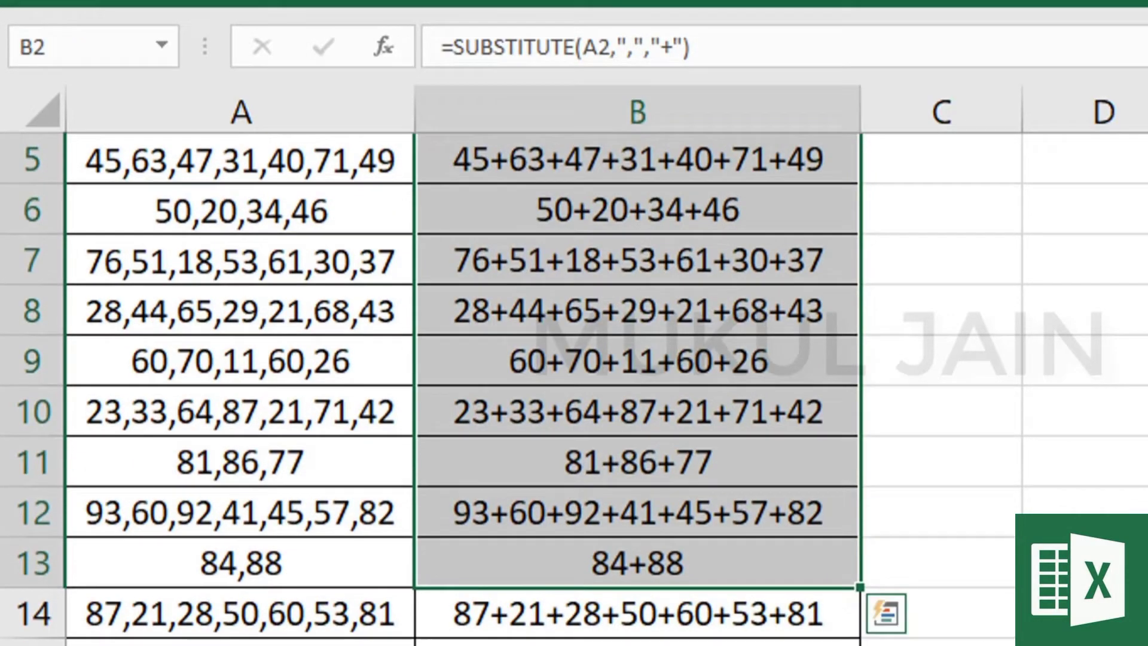
pyautogui.scroll(4, 637, 361)
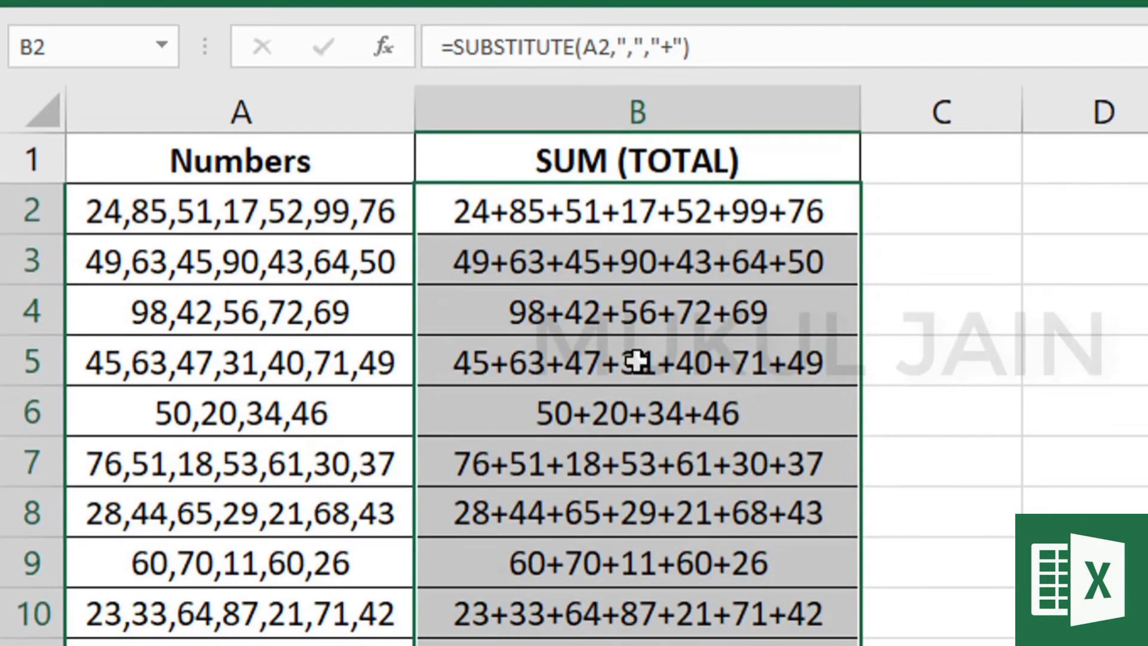
pyautogui.click(618, 219)
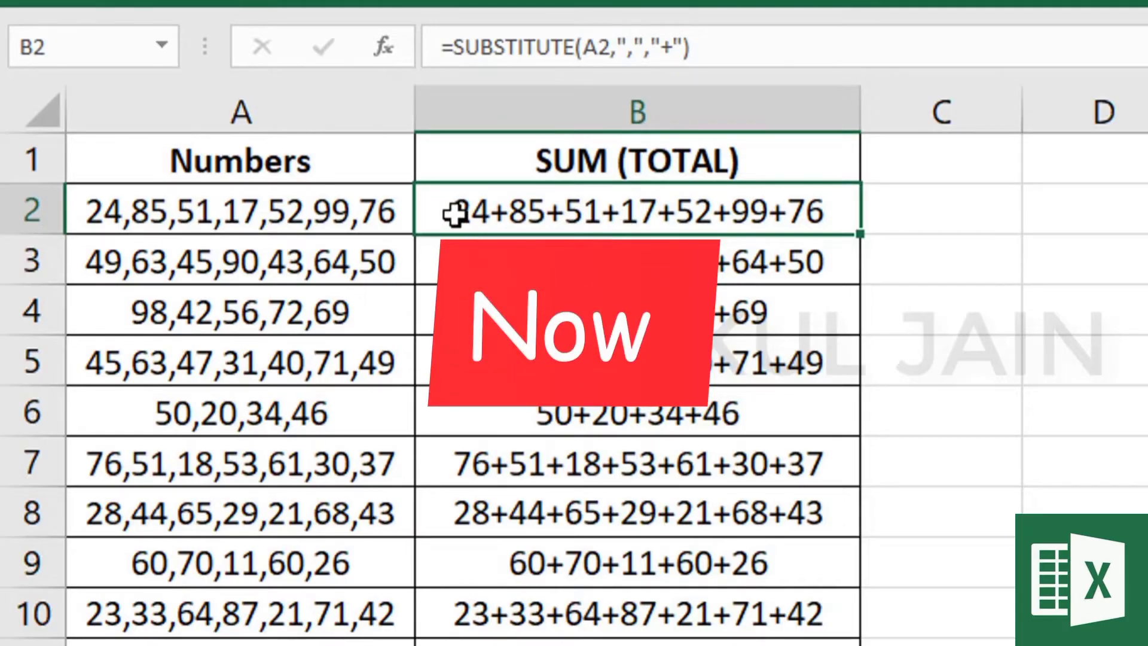
# Change B2 to ="="&SUBSTITUTE(A2,",","+") and fill it down column B
pyautogui.click(453, 48)
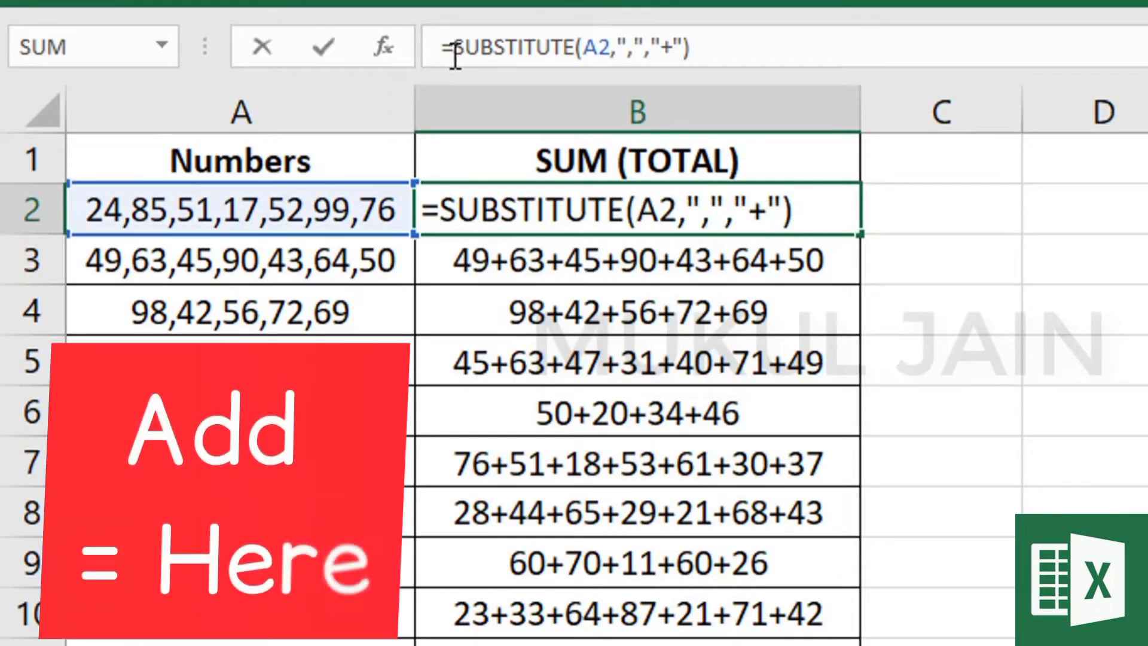
pyautogui.click(432, 210)
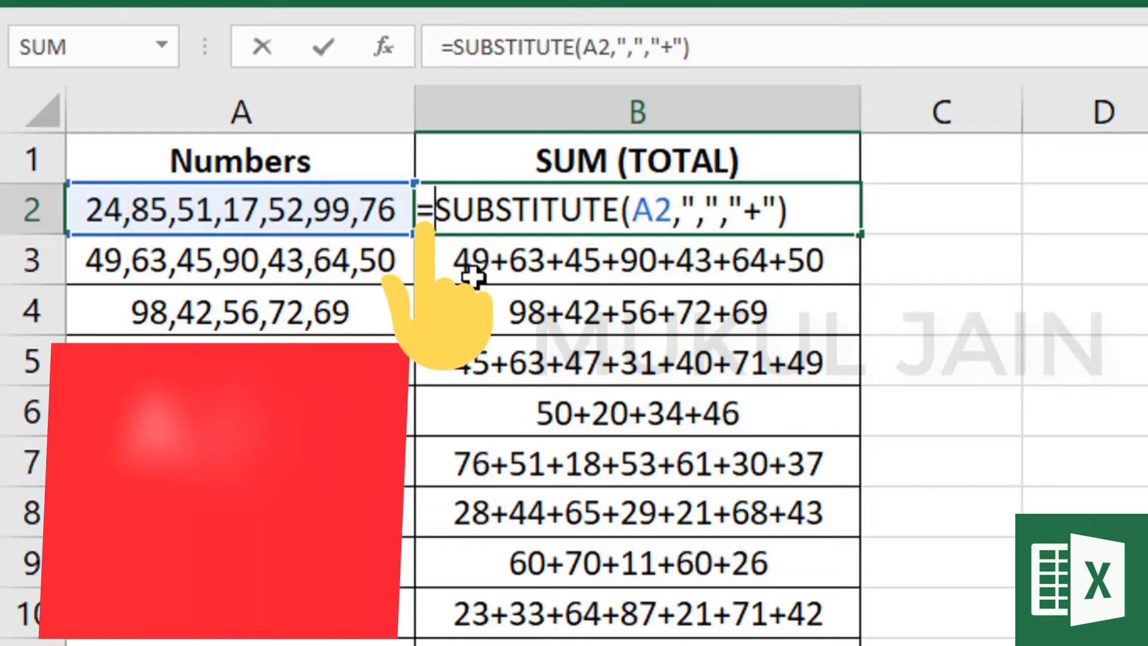
pyautogui.write('"=')
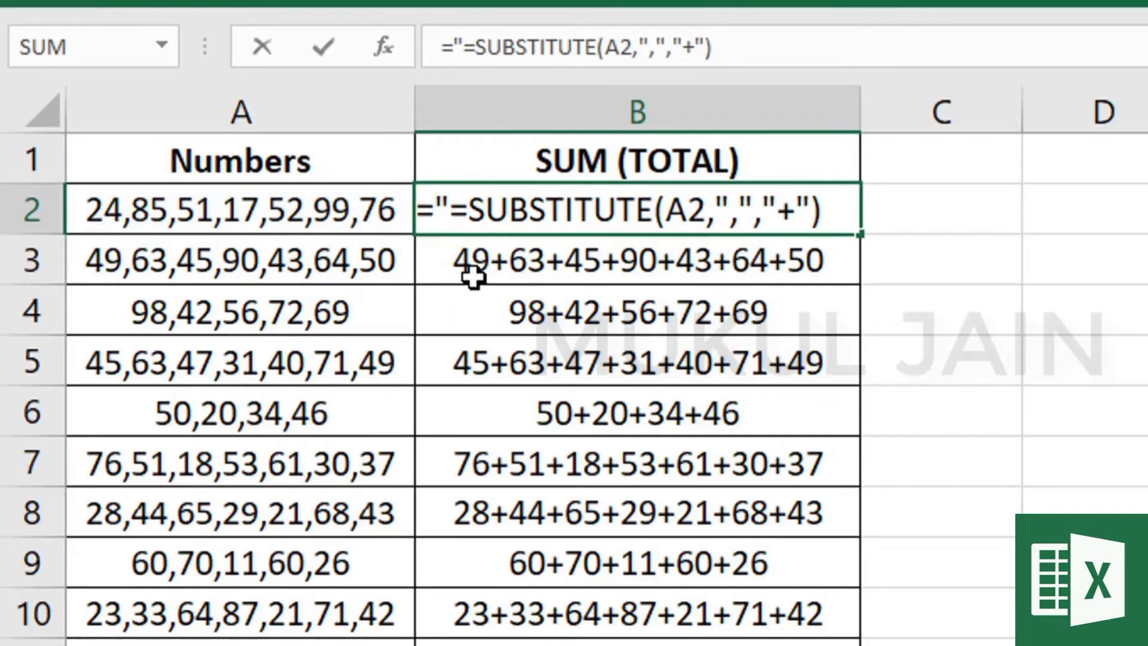
pyautogui.write('"')
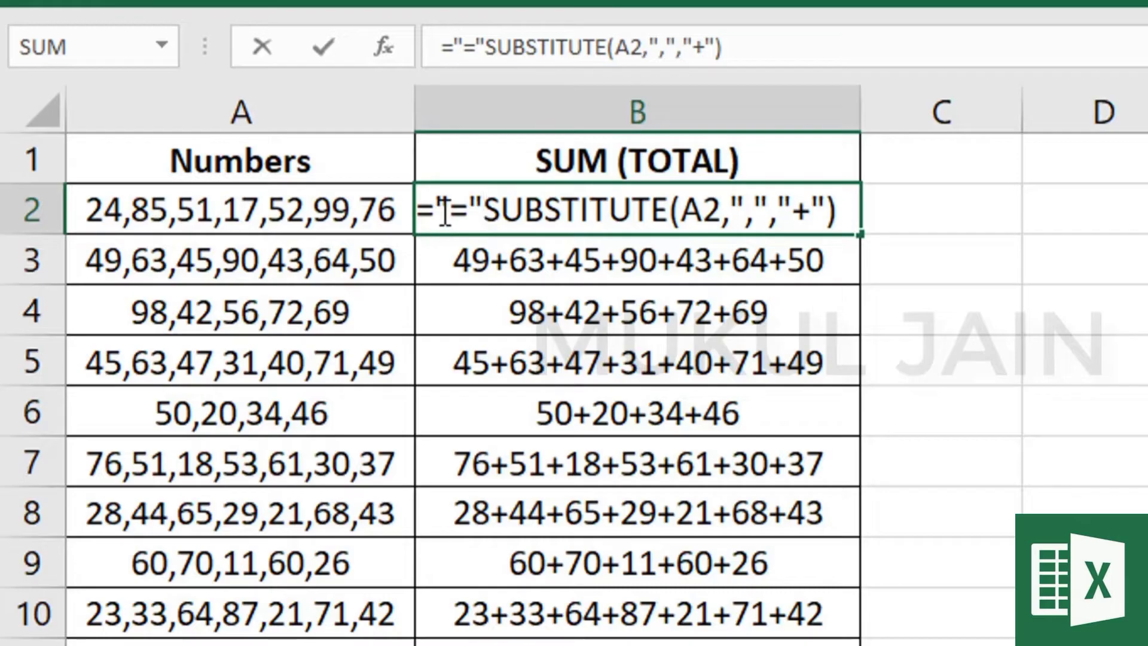
pyautogui.write('&')
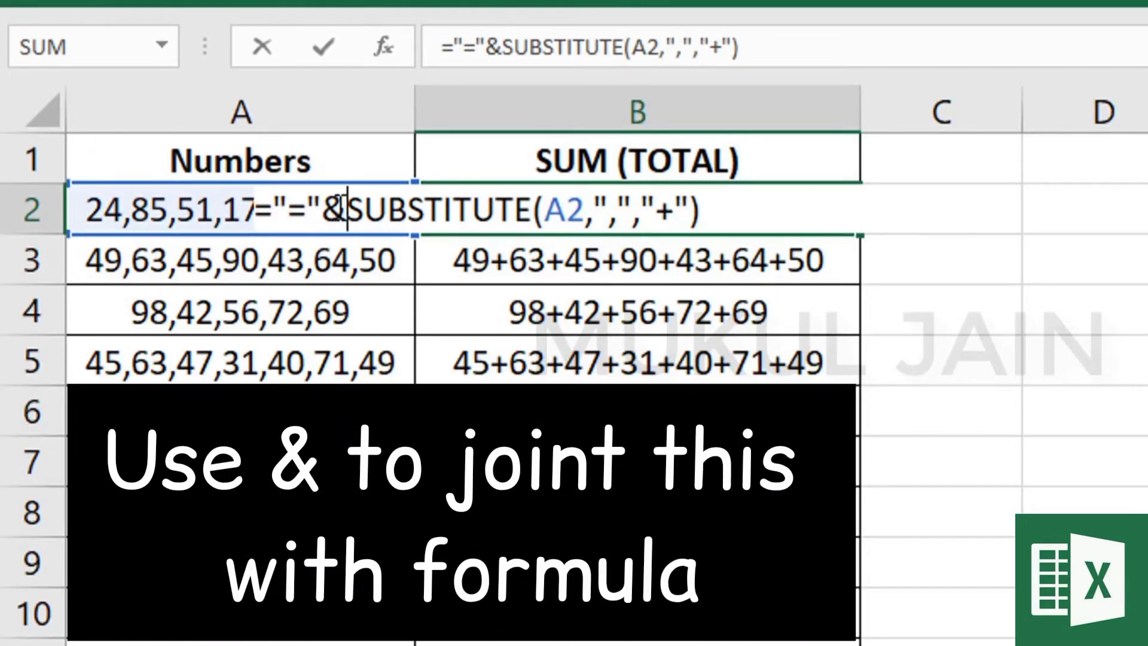
pyautogui.press('Return')
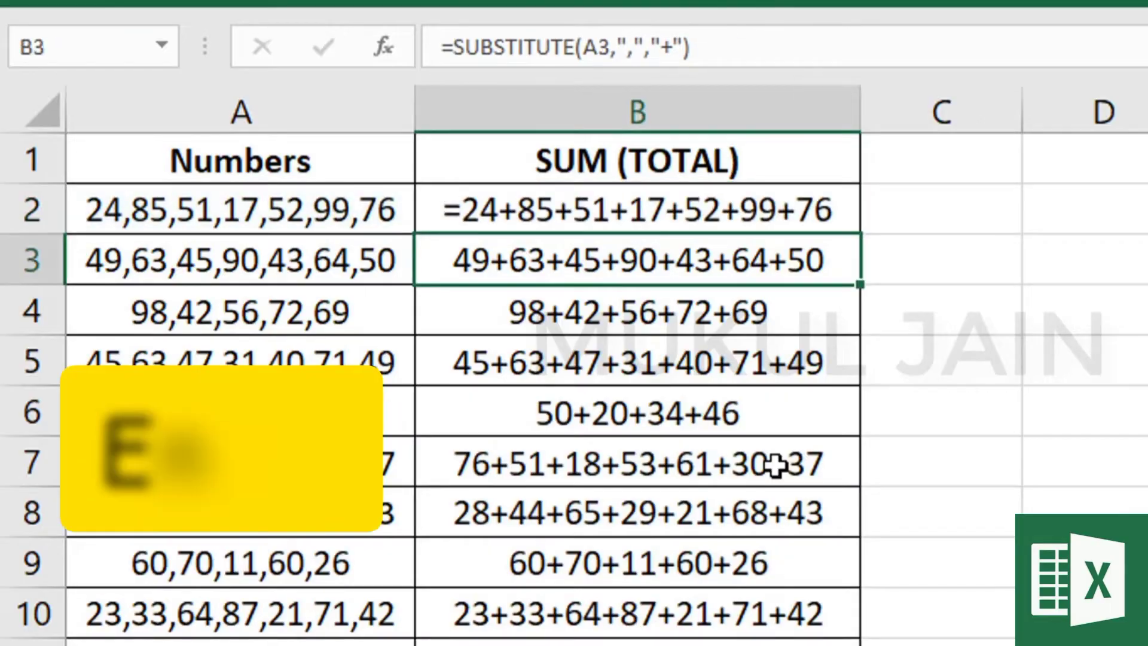
pyautogui.click(820, 212)
pyautogui.doubleClick(860, 235)
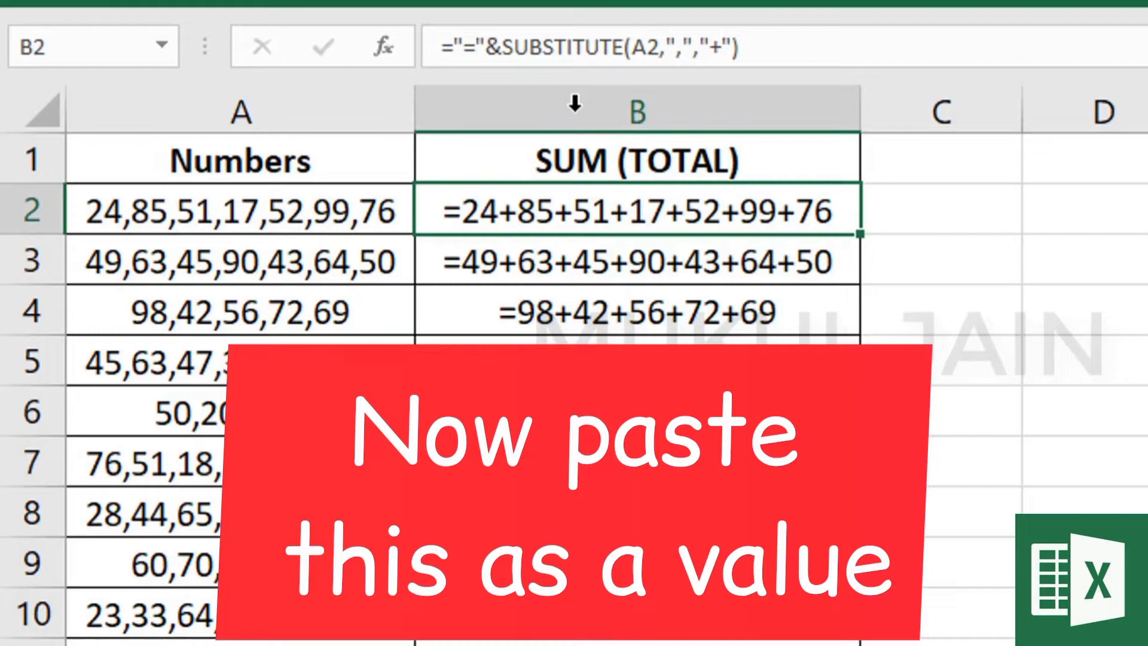
# Copy column B's expressions from B2 down and paste them back as values
pyautogui.moveTo(720, 210); pyautogui.dragTo(658, 643)
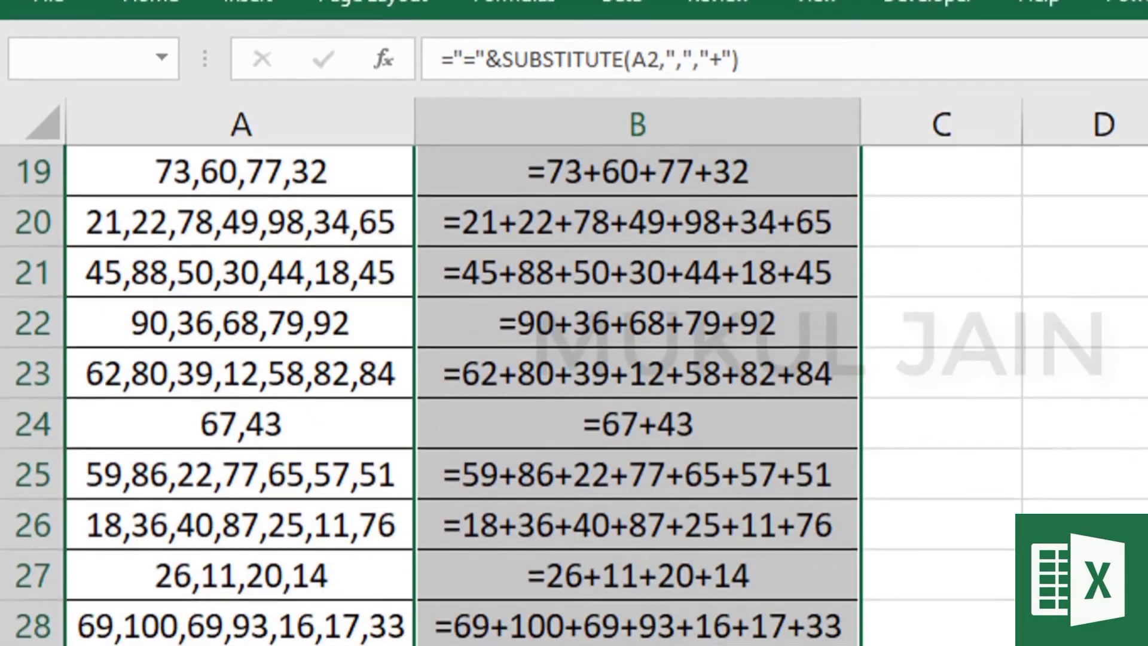
pyautogui.scroll(6, 637, 359)
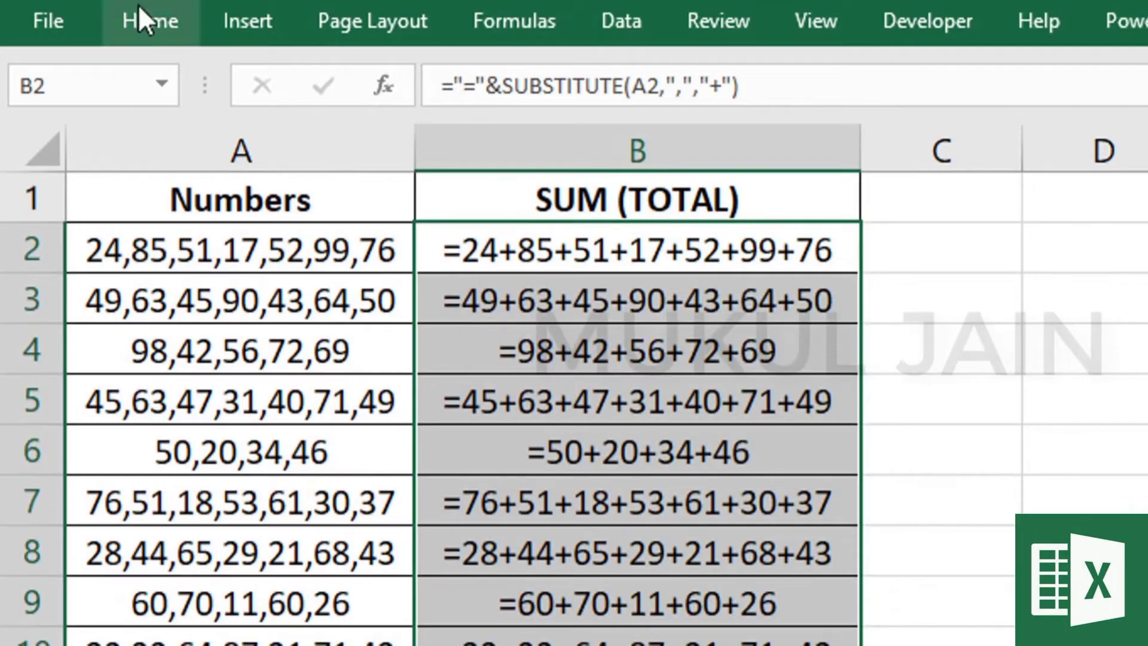
pyautogui.click(143, 13)
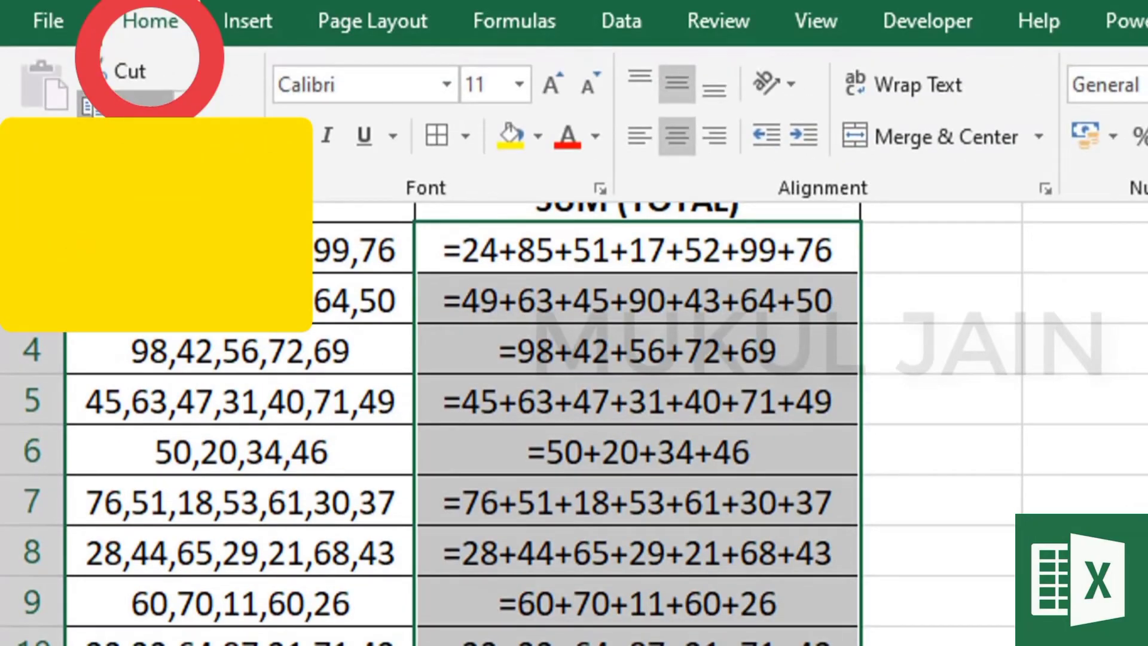
pyautogui.click(119, 109)
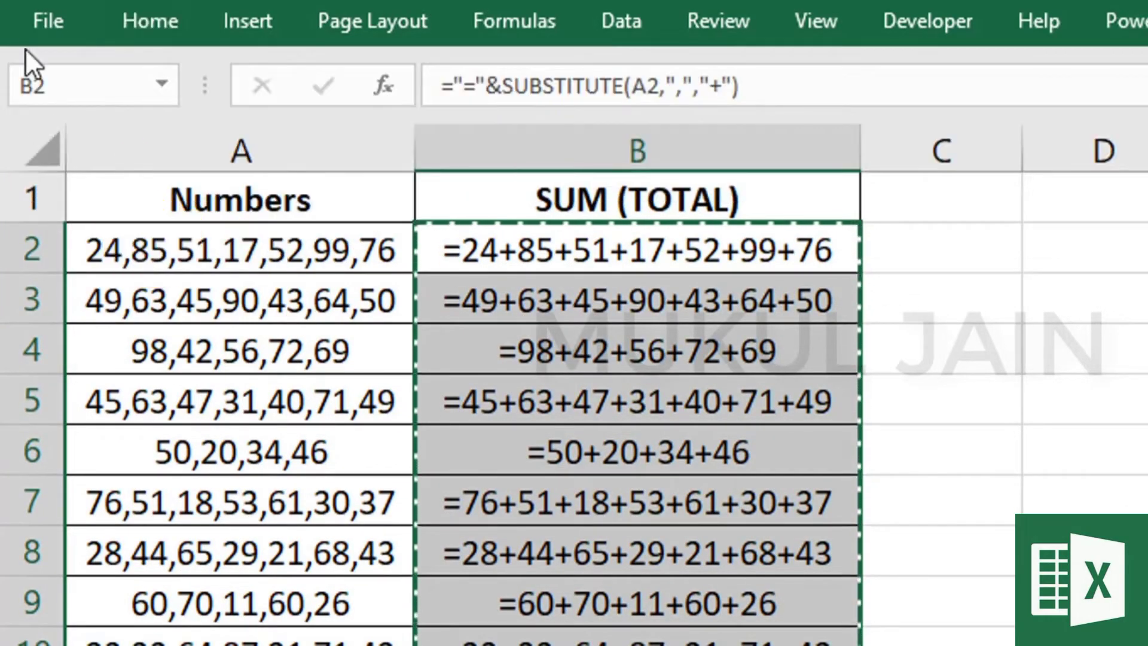
pyautogui.click(138, 23)
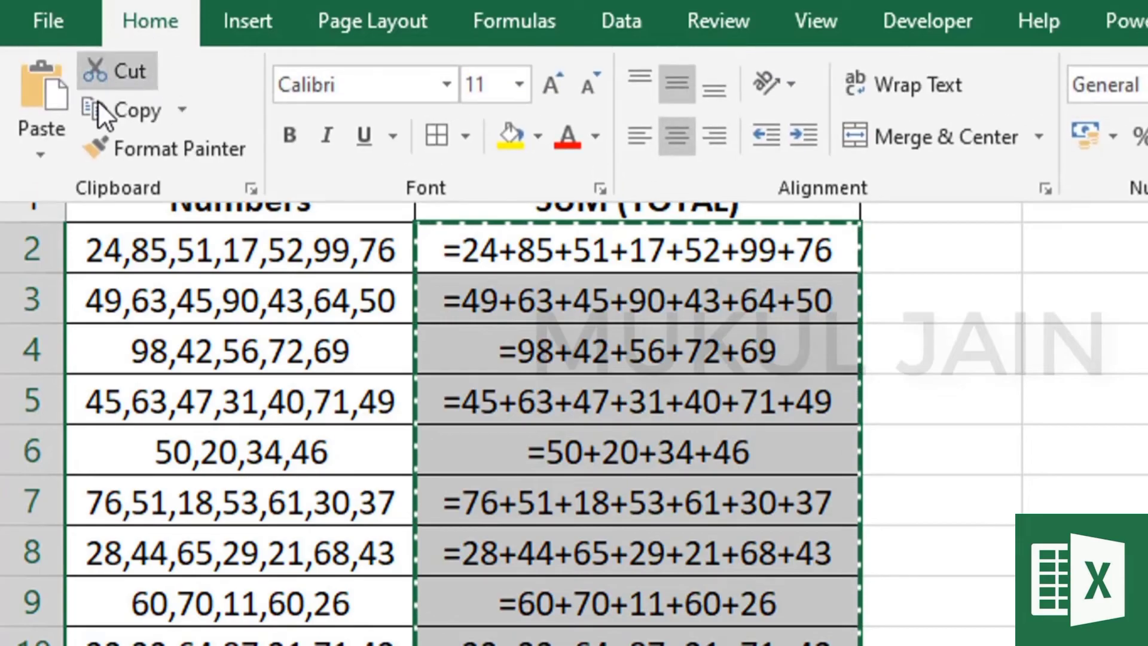
pyautogui.click(40, 153)
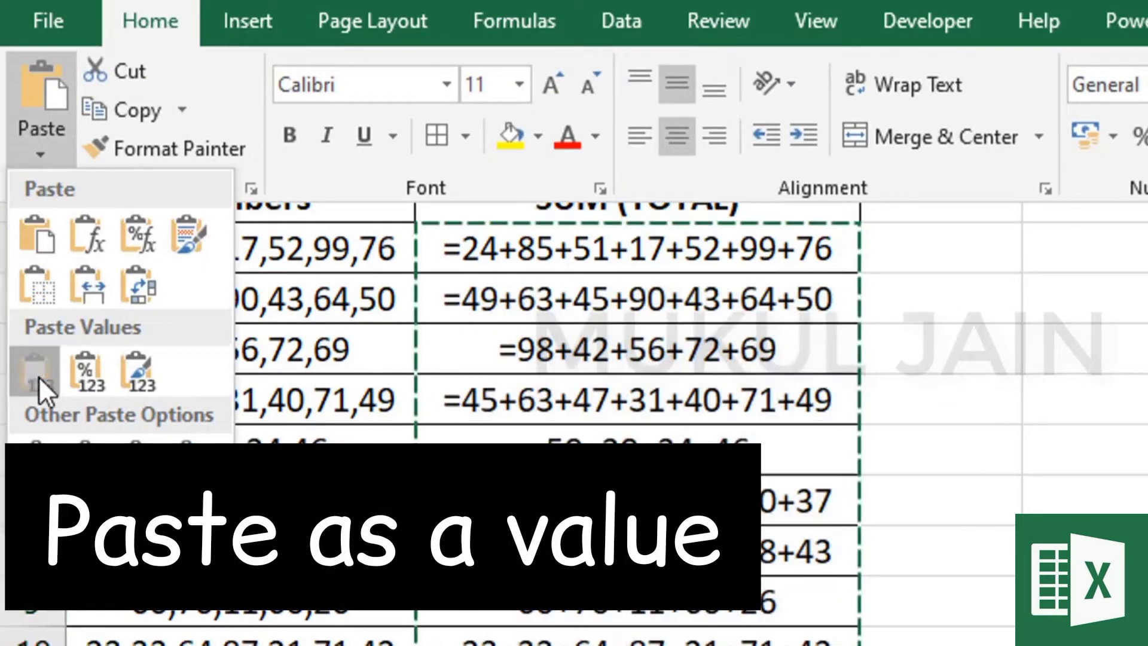
pyautogui.click(36, 374)
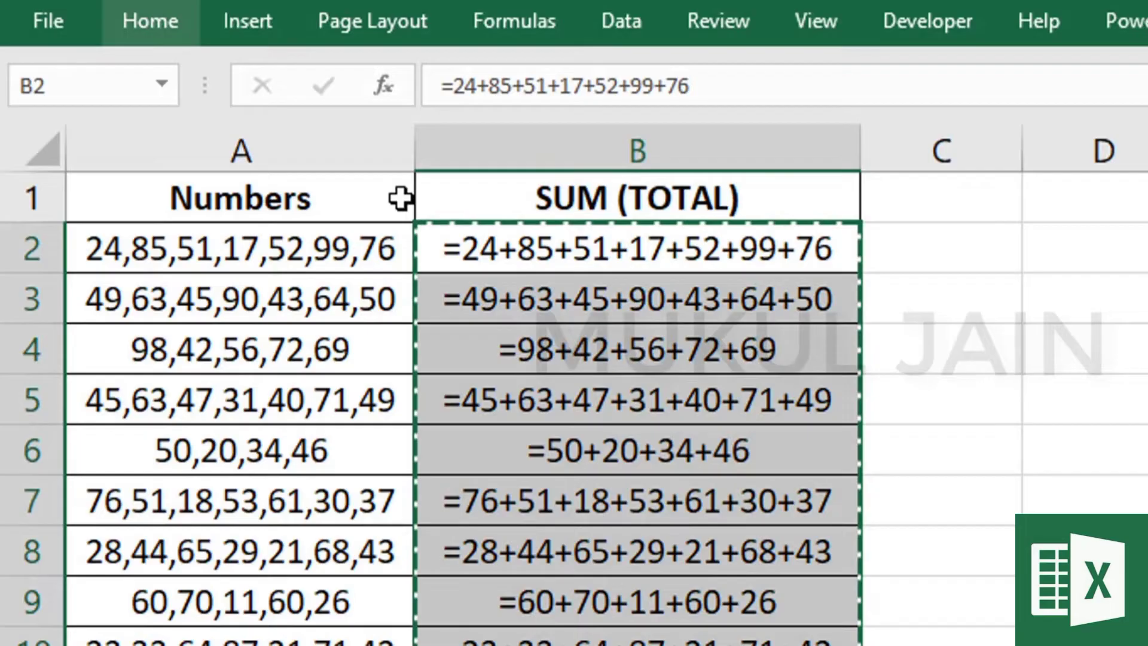
# Confirm B2 through B6 hold static text, then reselect column B from B2 down
pyautogui.click(598, 251)
pyautogui.press('Escape')
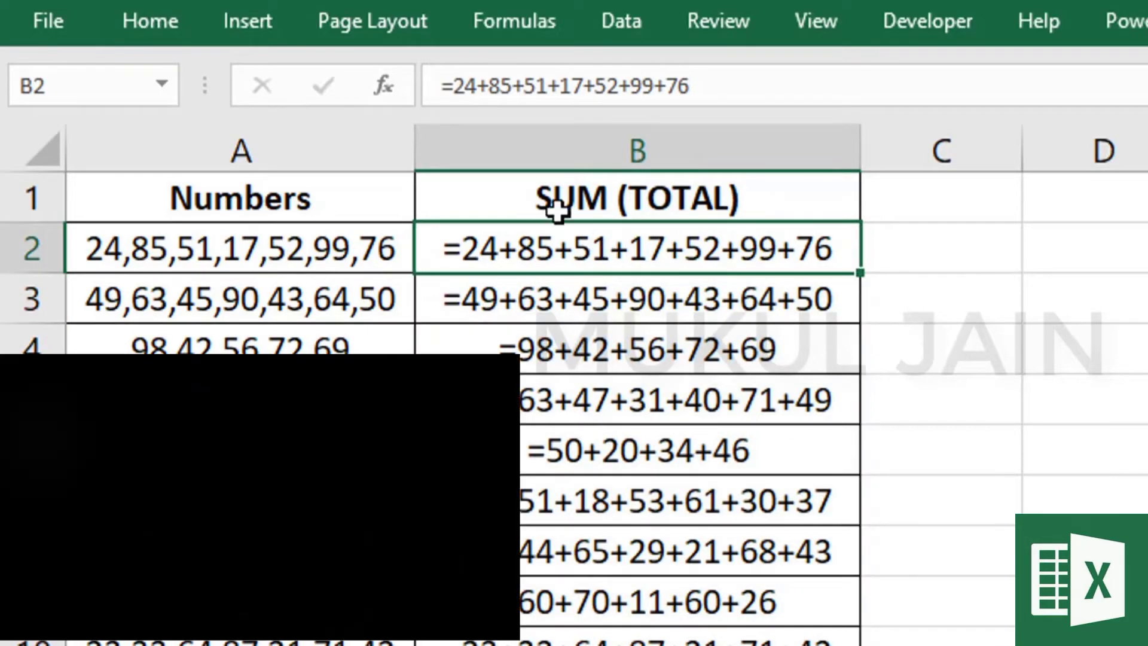
pyautogui.click(500, 304)
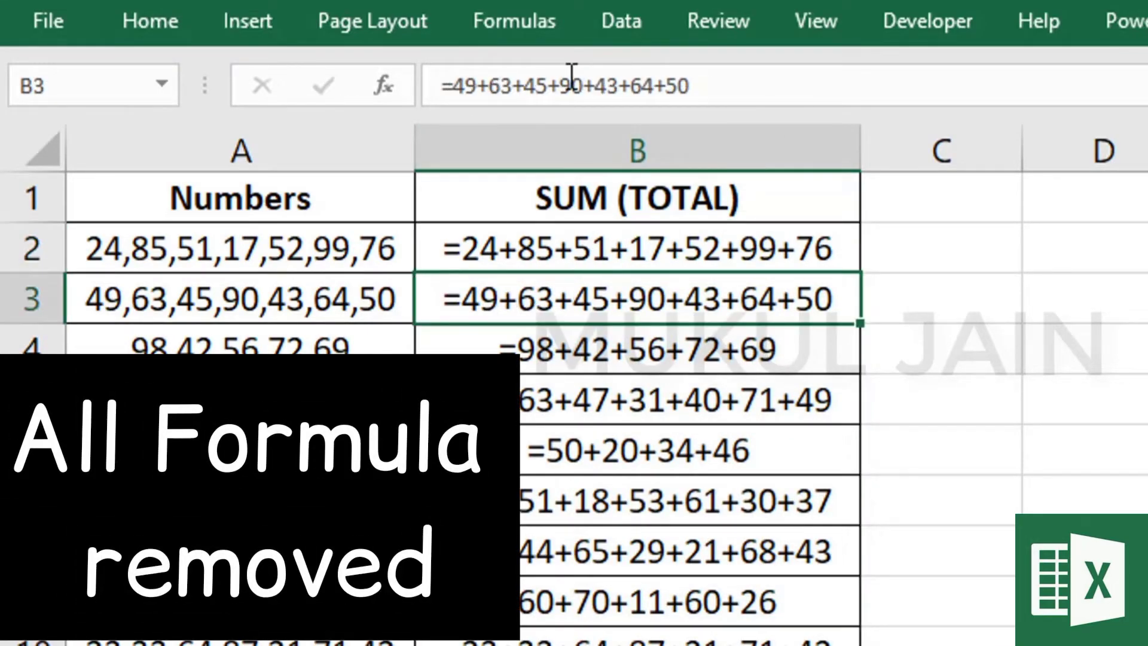
pyautogui.click(526, 365)
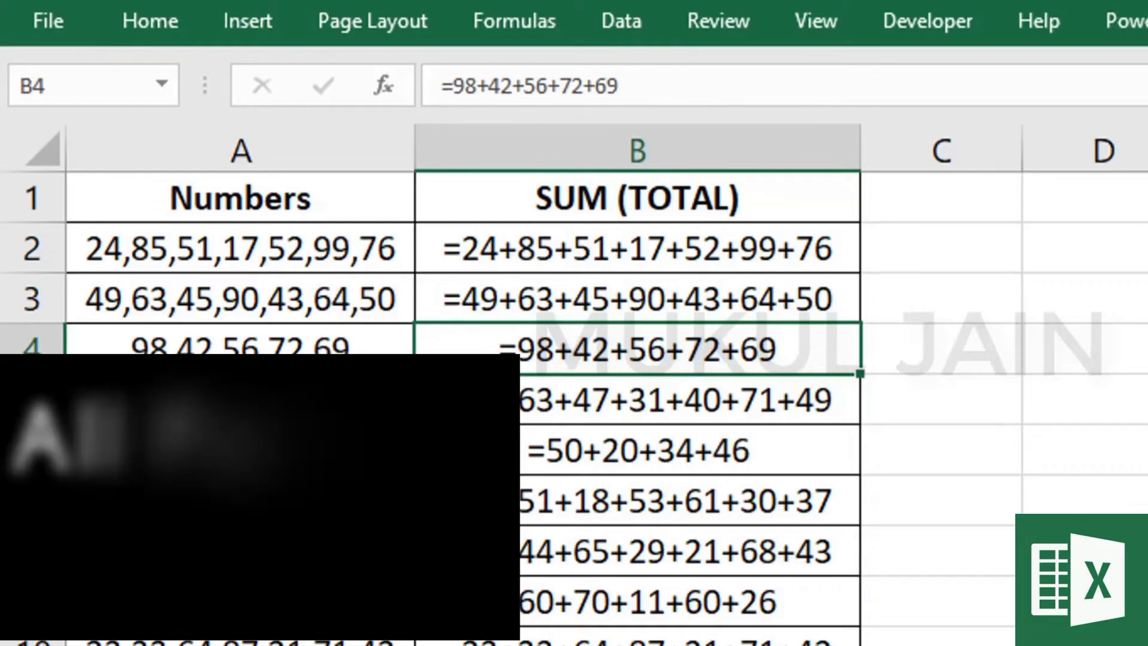
pyautogui.click(472, 409)
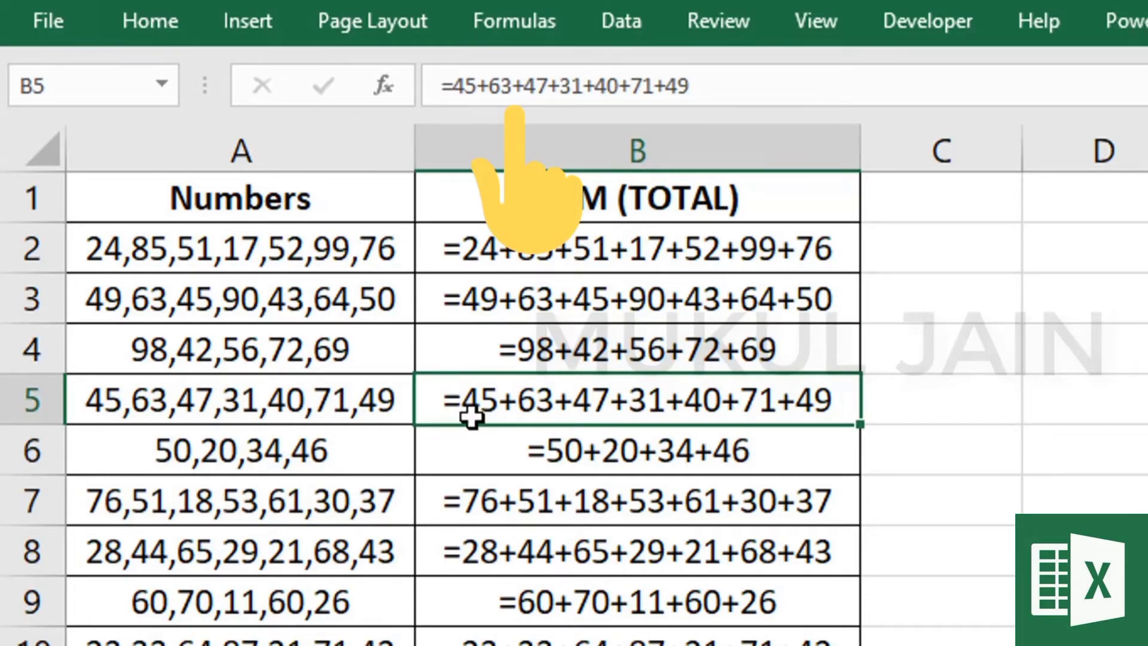
pyautogui.click(456, 432)
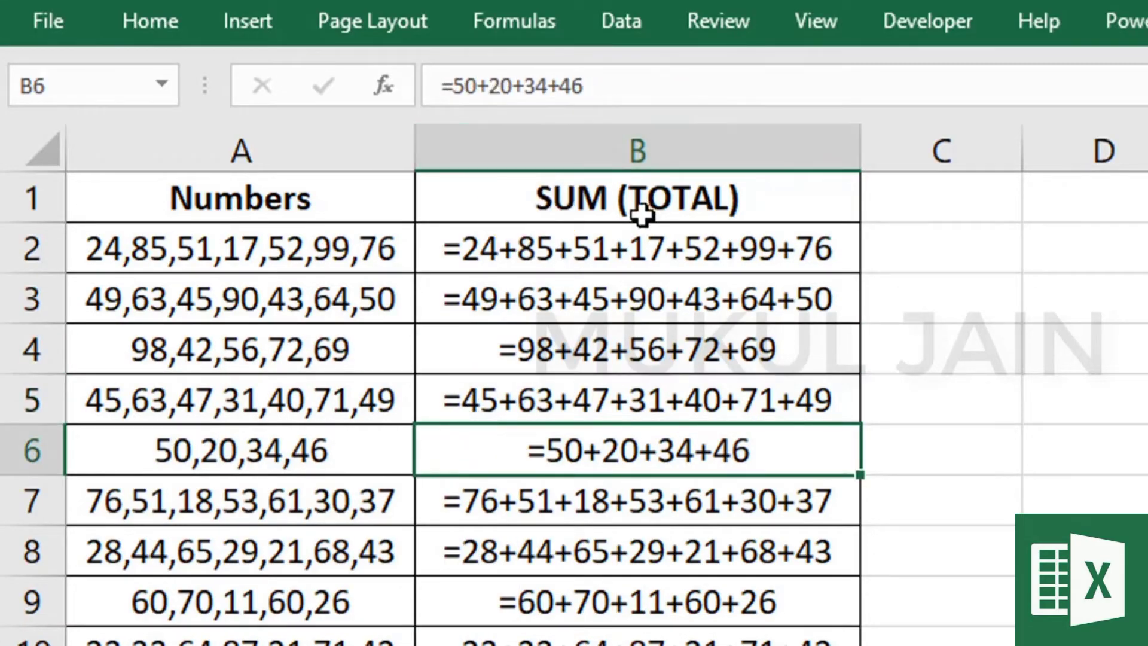
pyautogui.moveTo(635, 237); pyautogui.dragTo(643, 645)
# Replace every = with = in column B so it calculates totals like 404 and 337
pyautogui.scroll(6, 728, 587)
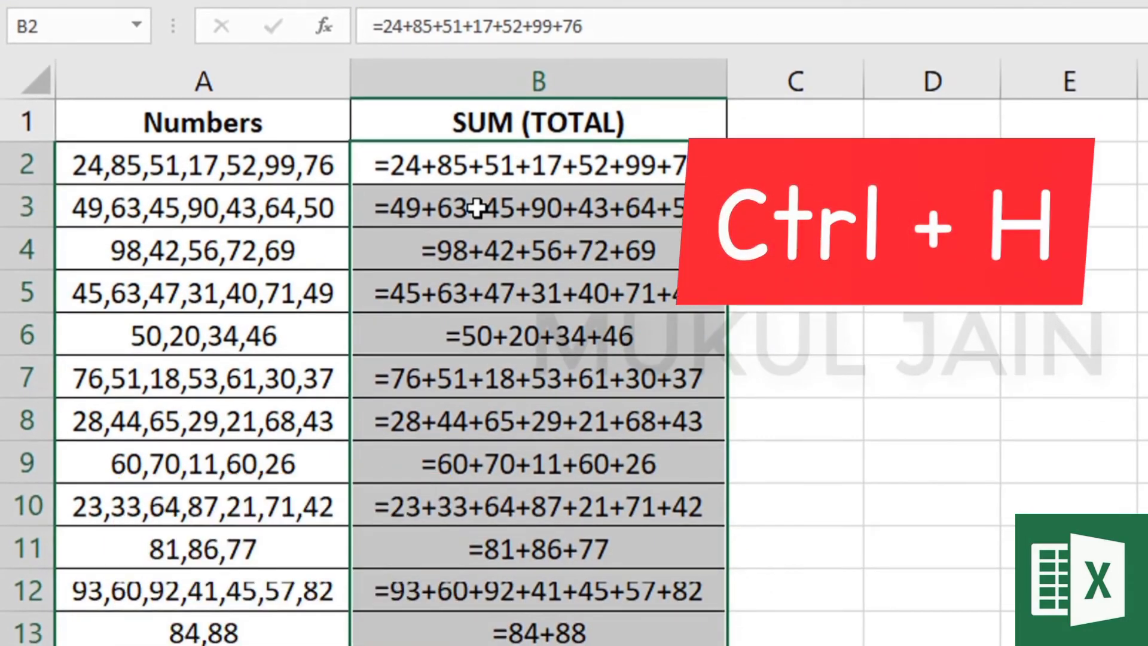
pyautogui.hotkey('ctrl', 'h')
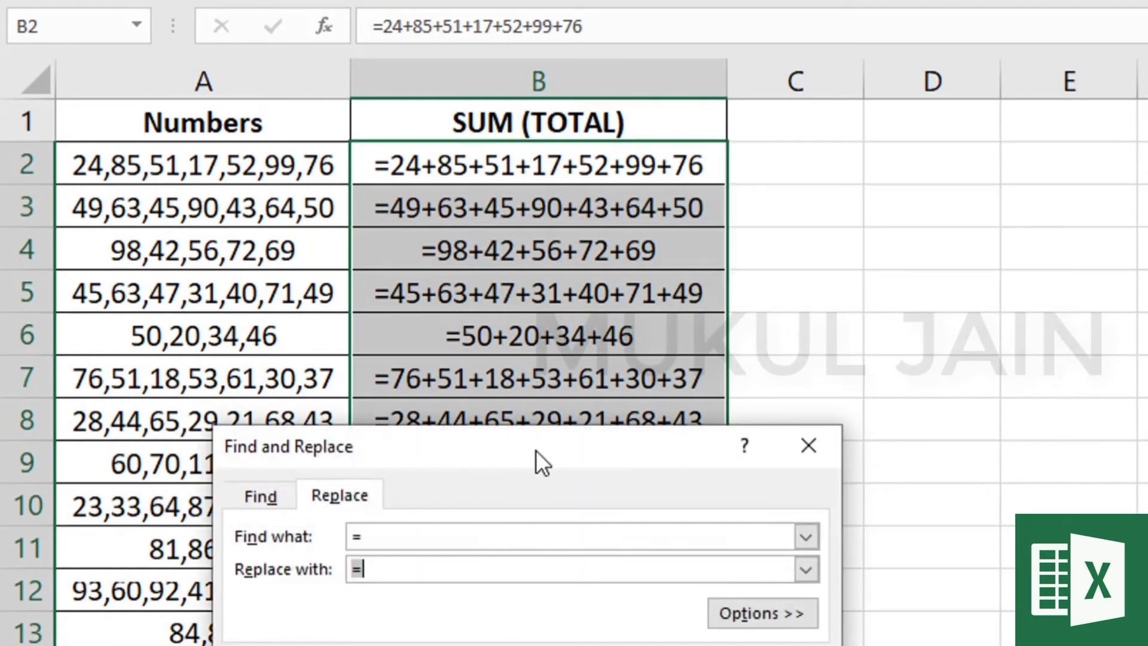
pyautogui.moveTo(536, 450); pyautogui.dragTo(562, 307)
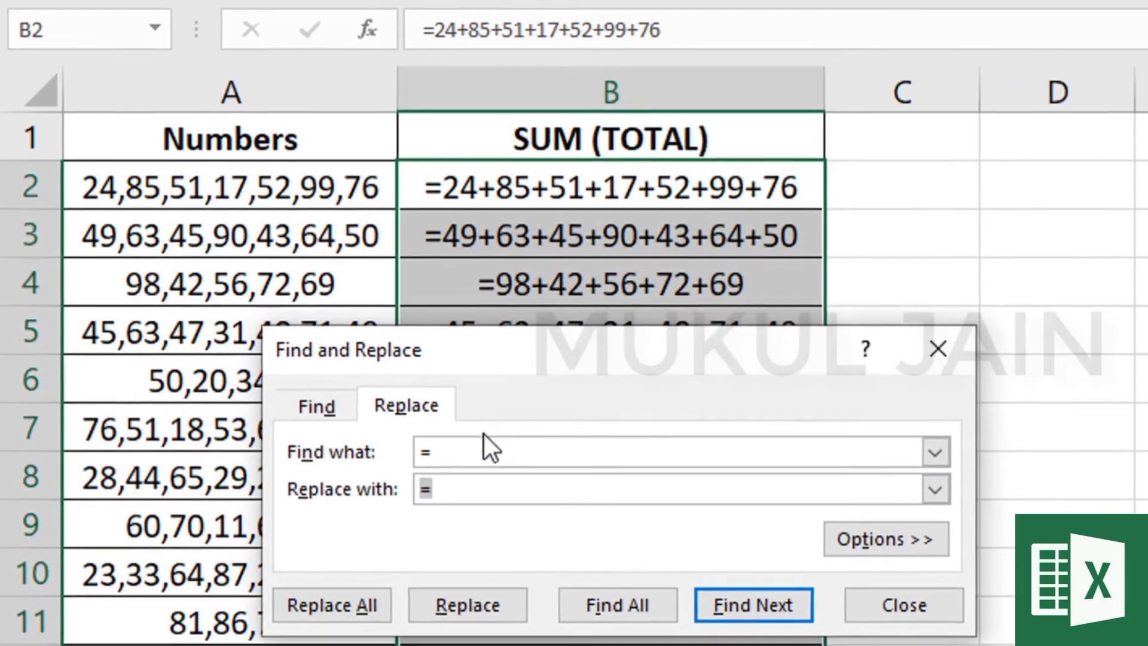
pyautogui.click(397, 412)
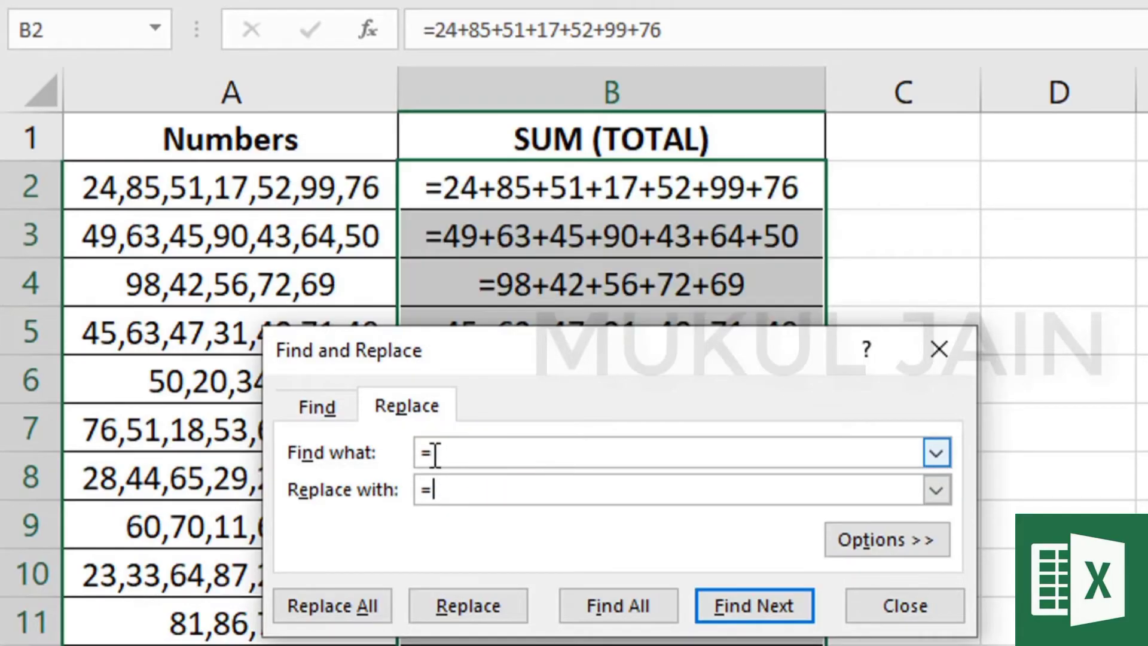
pyautogui.click(289, 621)
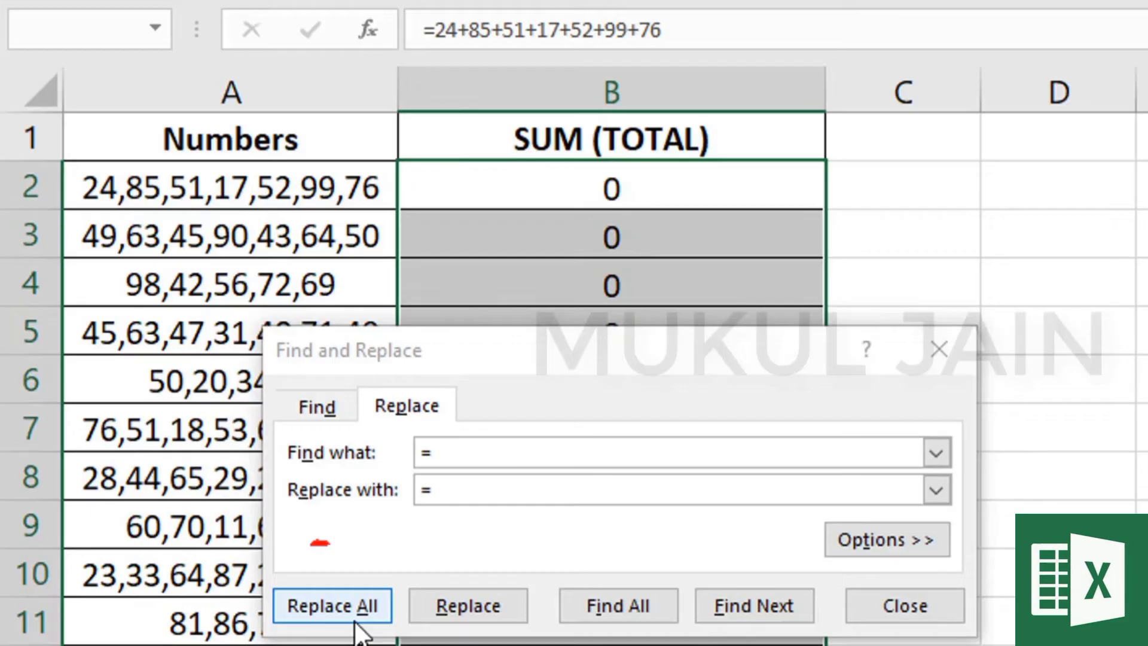
pyautogui.press('Return')
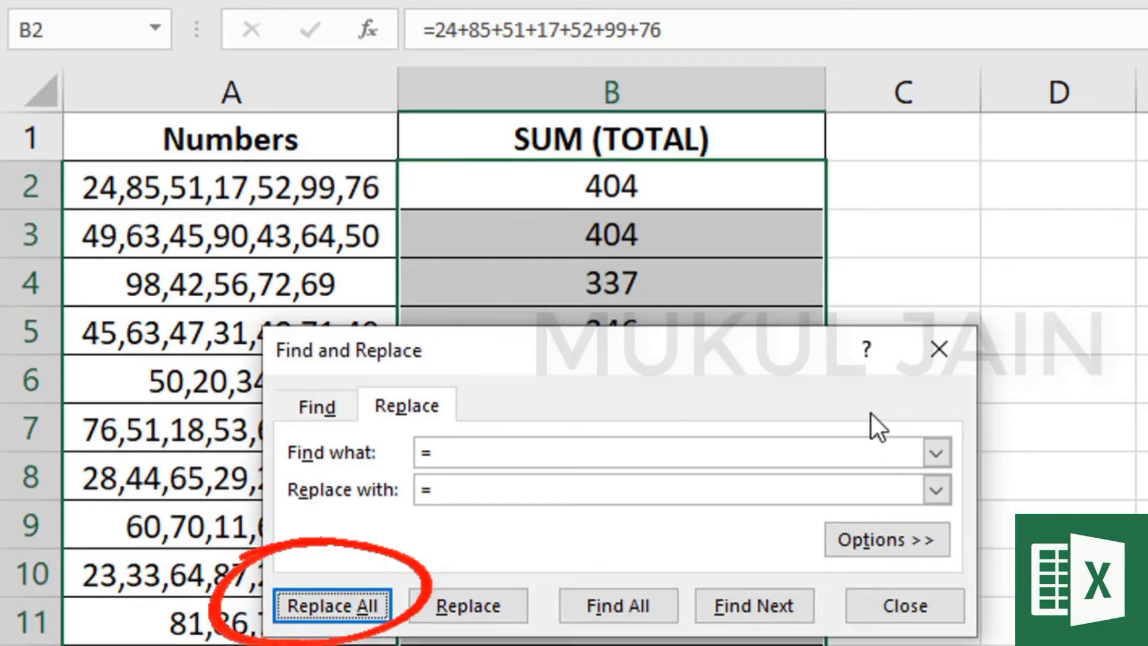
pyautogui.click(933, 356)
# Narrow column B to fit the totals, check B2, and select column A's lists
pyautogui.click(659, 138)
pyautogui.moveTo(823, 98); pyautogui.dragTo(638, 124)
pyautogui.click(465, 188)
pyautogui.moveTo(341, 192); pyautogui.dragTo(320, 622)
pyautogui.click(526, 320)
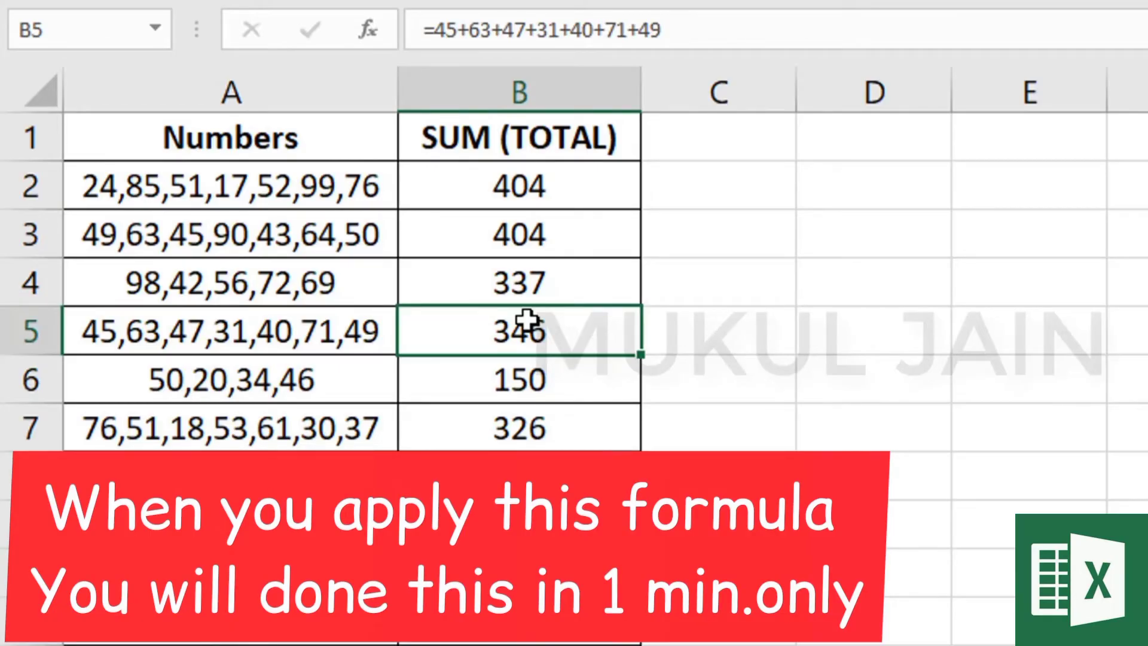
pyautogui.moveTo(283, 198); pyautogui.dragTo(287, 643)
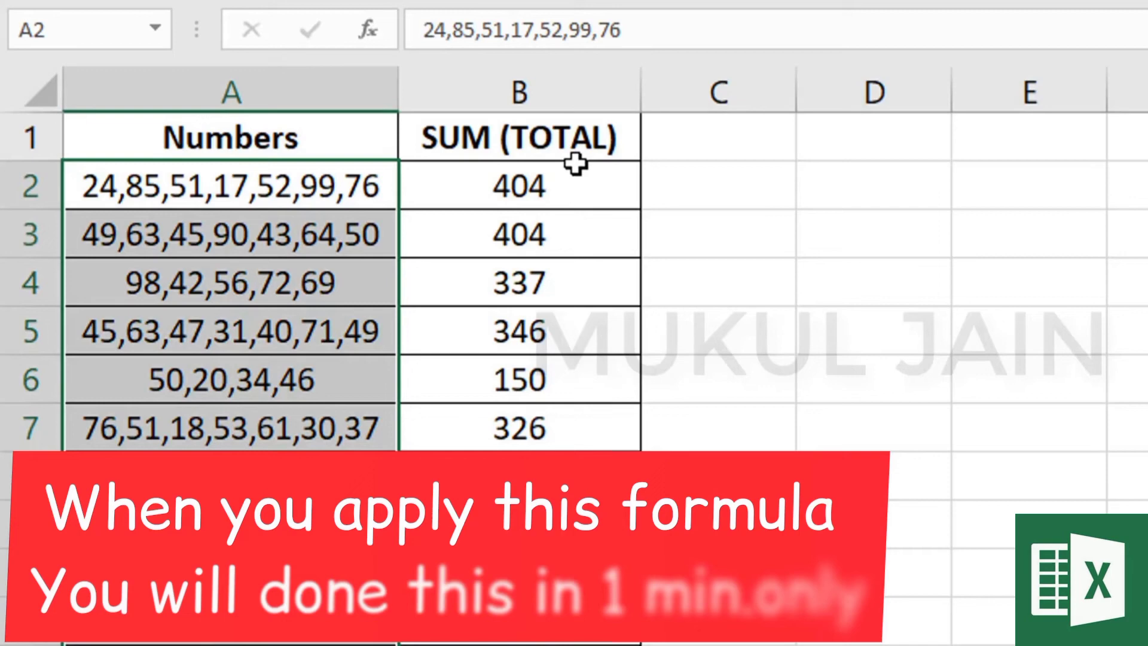
pyautogui.moveTo(557, 186); pyautogui.dragTo(538, 637)
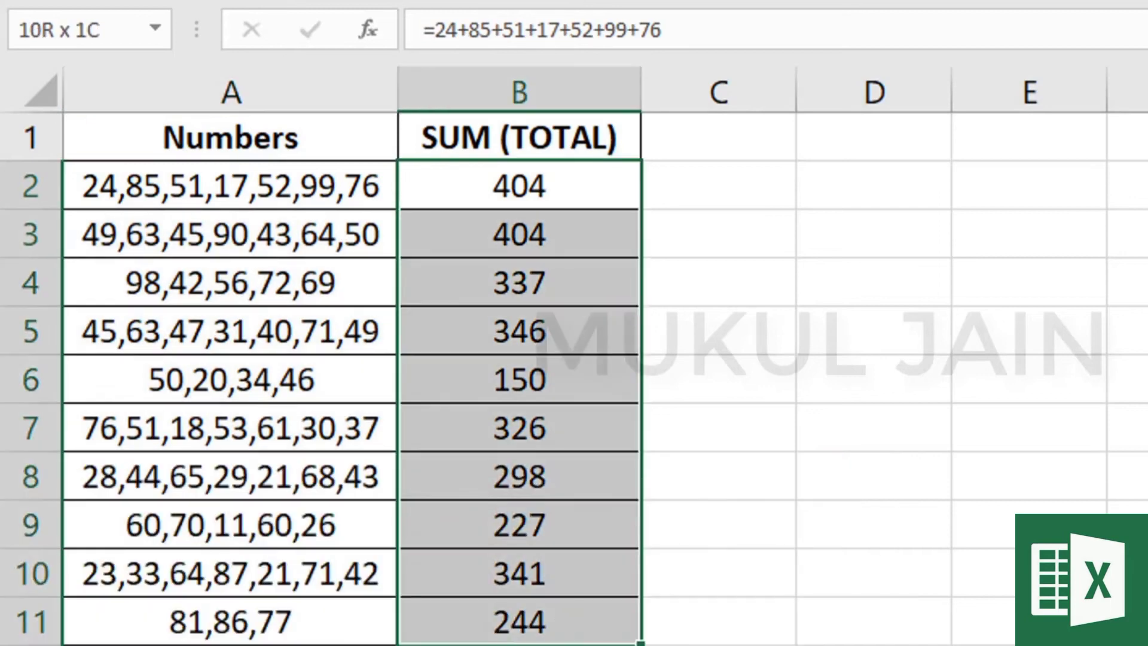
pyautogui.click(250, 176)
pyautogui.click(239, 226)
pyautogui.click(250, 286)
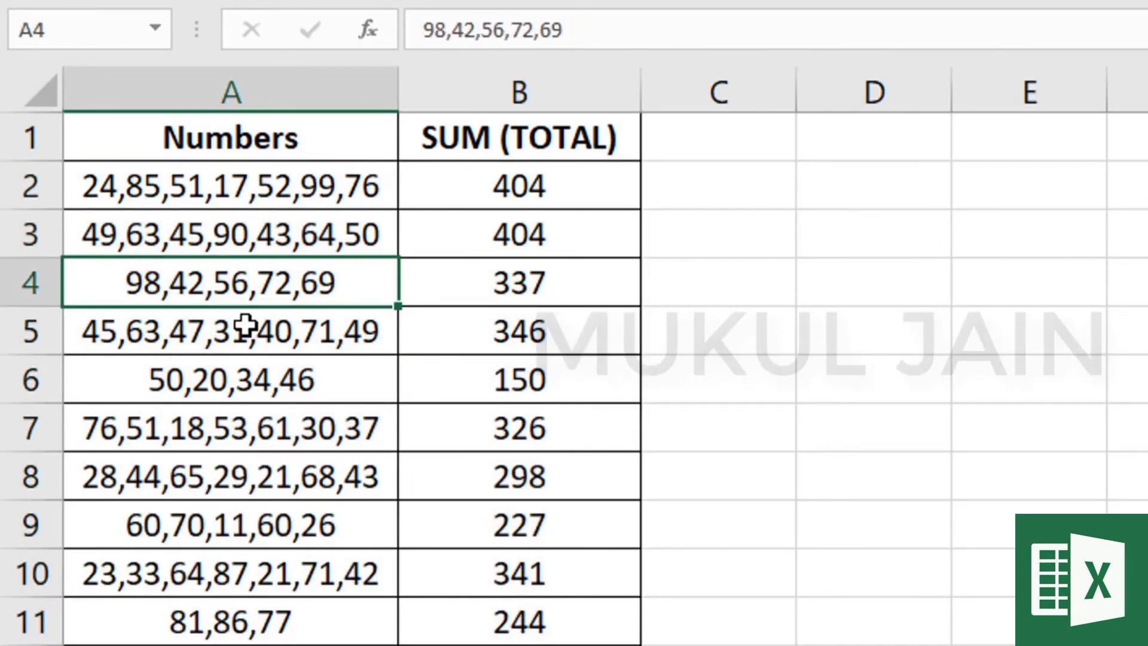
pyautogui.hotkey('ctrl', 'Down')
pyautogui.click(323, 282)
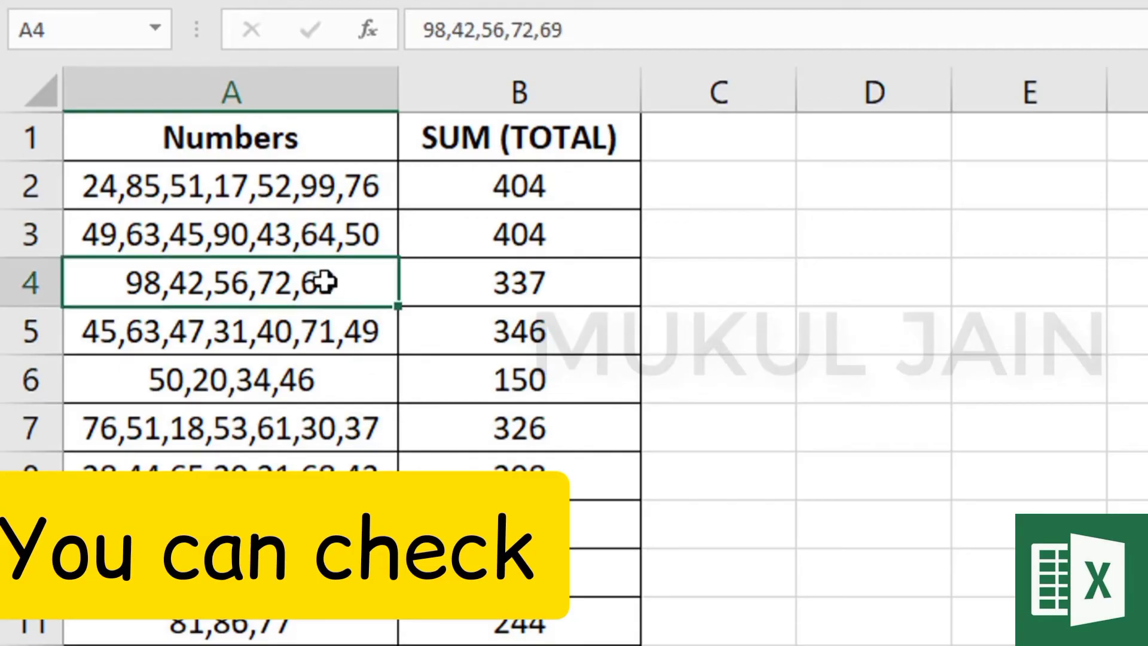